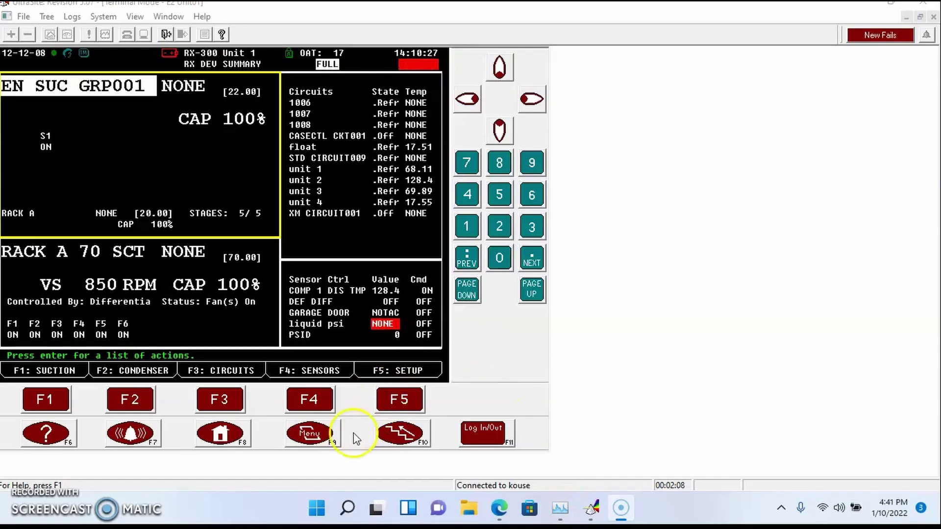
# Step: Open the RX-300's TCP/IP Setup via Main Menu 7 > 4 > 3, showing IP 192.168.42.100
pyautogui.click(313, 433)
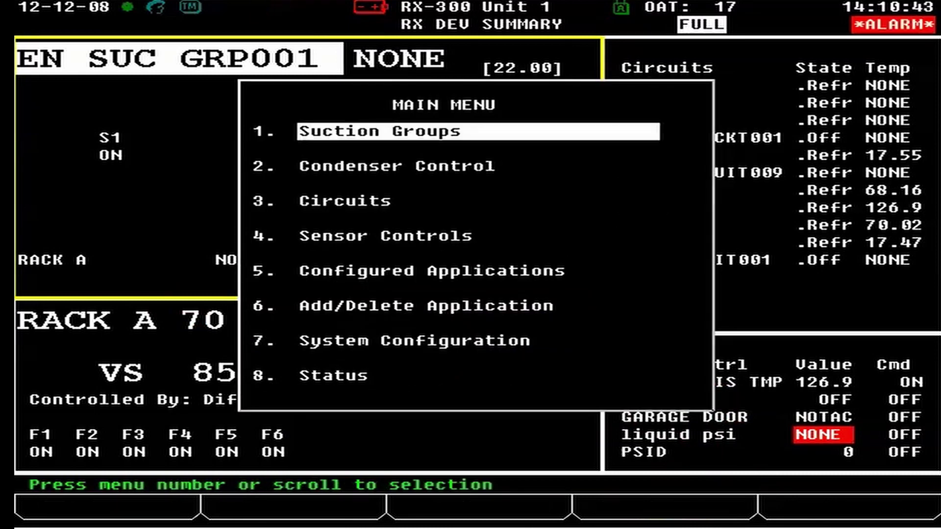
pyautogui.press('7')
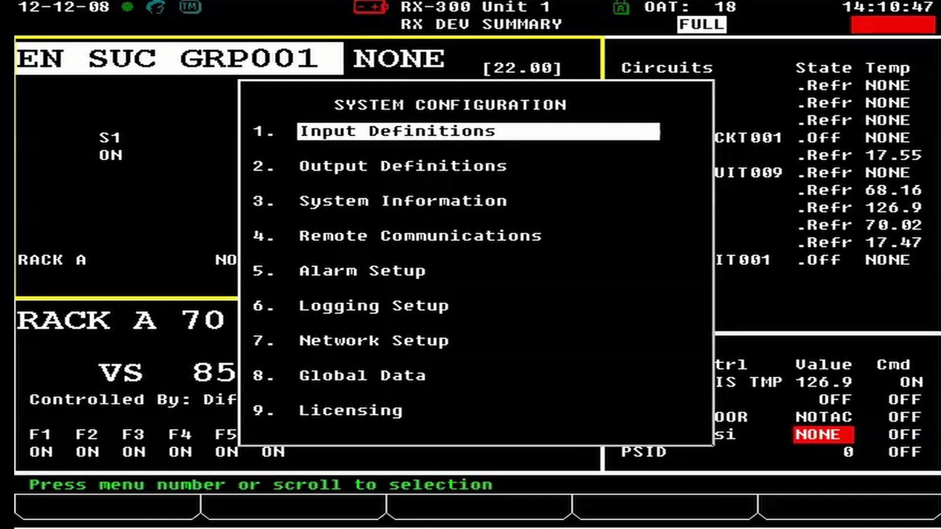
pyautogui.press('4')
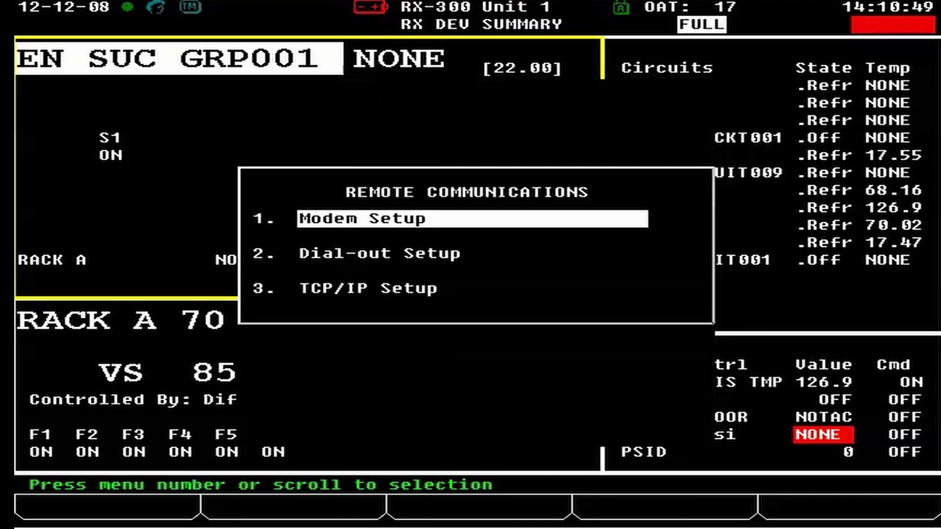
pyautogui.press('3')
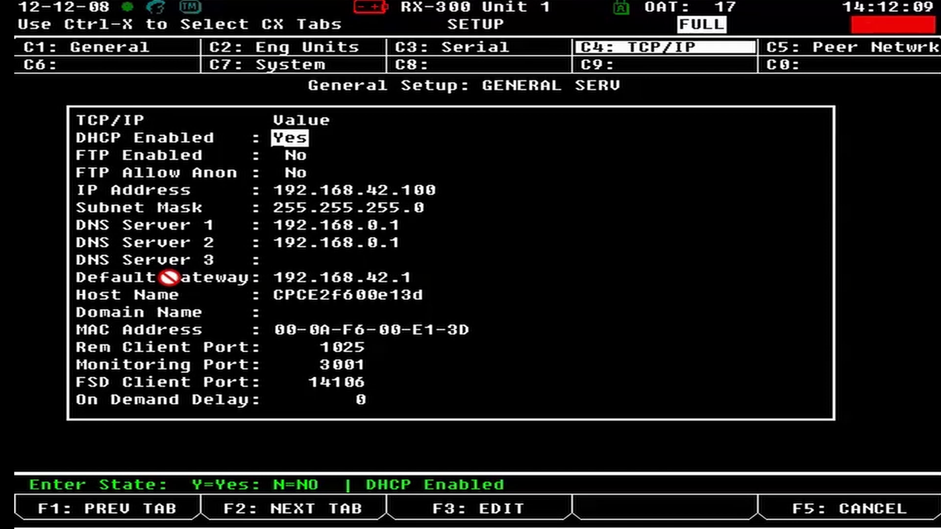
# Step: Review the TCP/IP fields: host name, remote client port, mask 255.255.255.0 and DNS 192.168.0.1
pyautogui.press('Down')
pyautogui.press('Down')
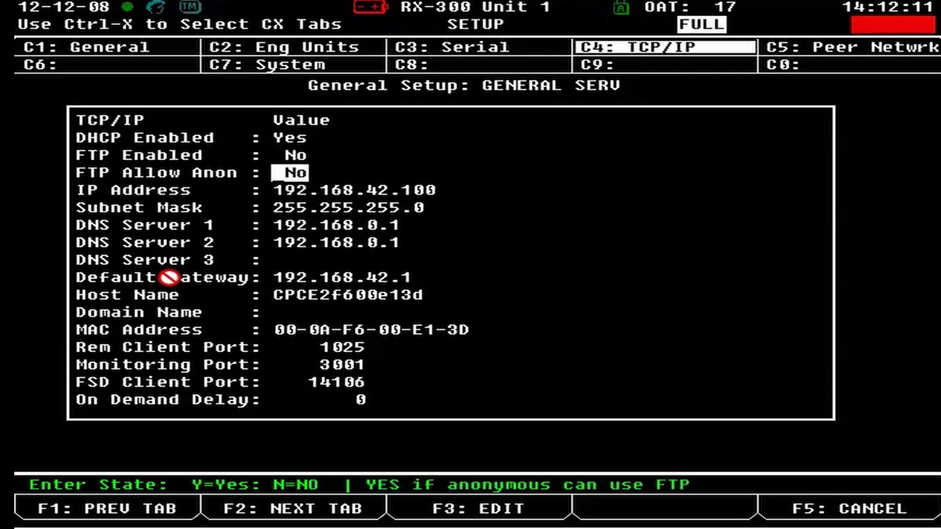
pyautogui.press('Down')
pyautogui.press('Down')
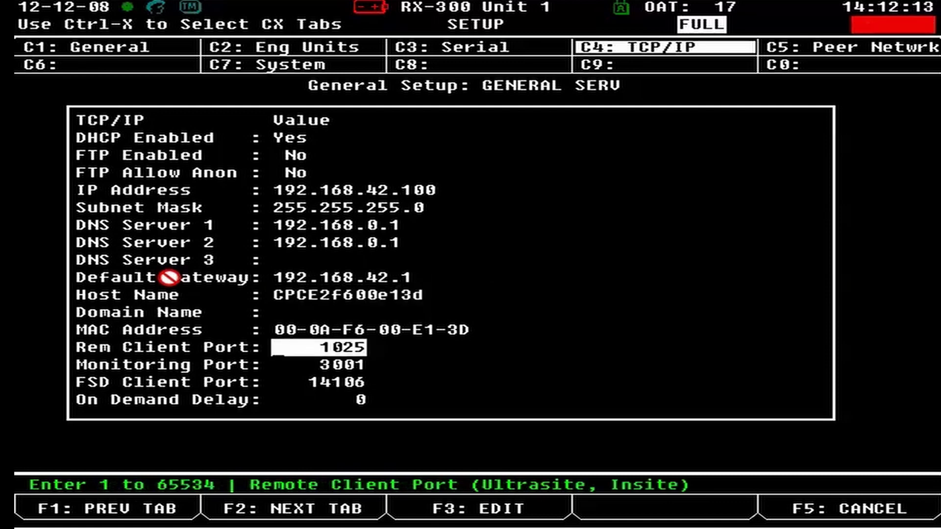
pyautogui.press('Up')
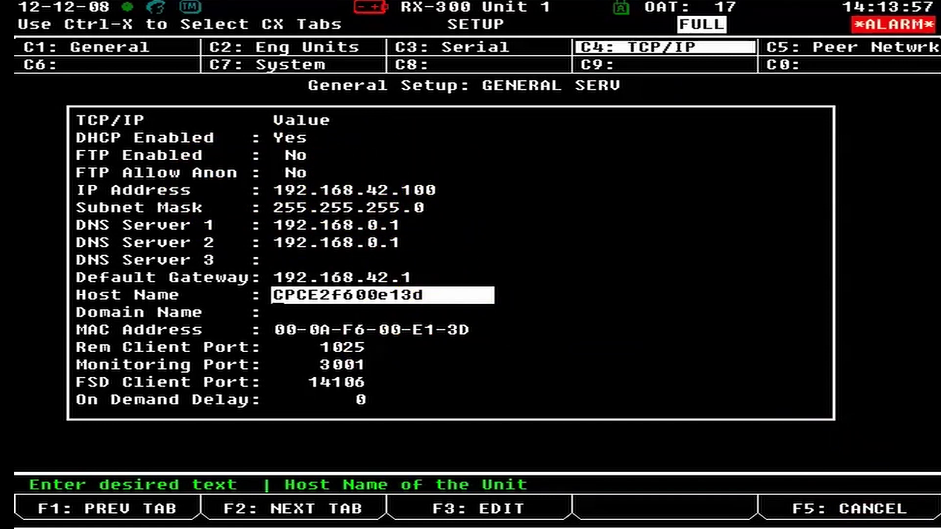
# Step: Minimize the UltraSite windows and bring up the Wi-Fi network list from quick settings
pyautogui.click(837, 22)
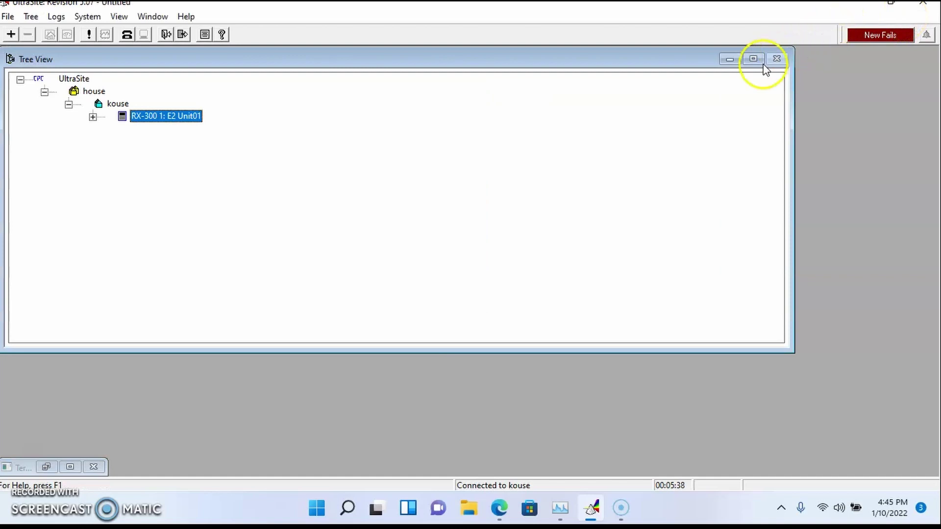
pyautogui.click(725, 58)
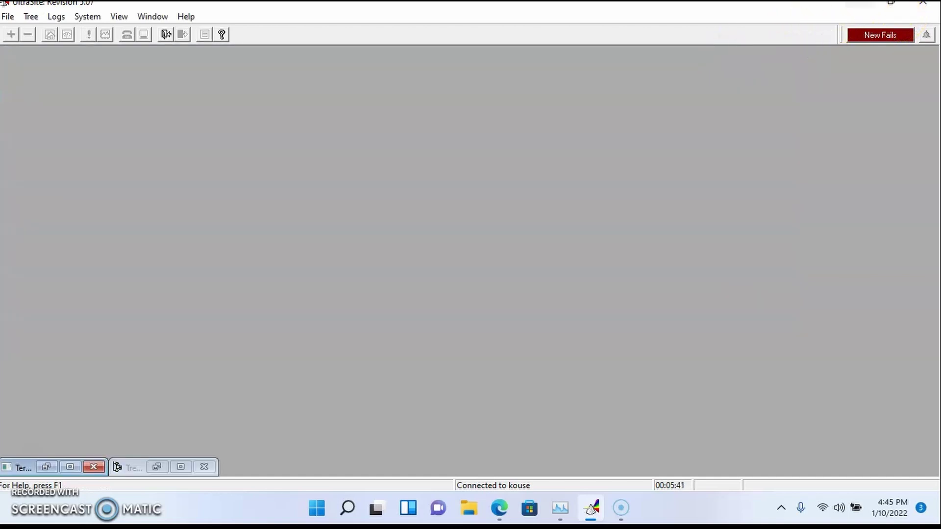
pyautogui.press('super+d')
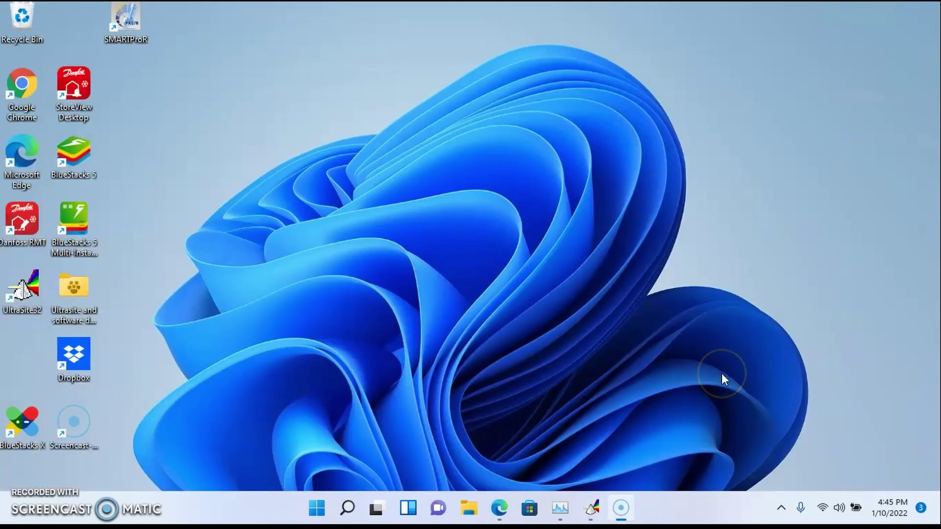
pyautogui.click(822, 512)
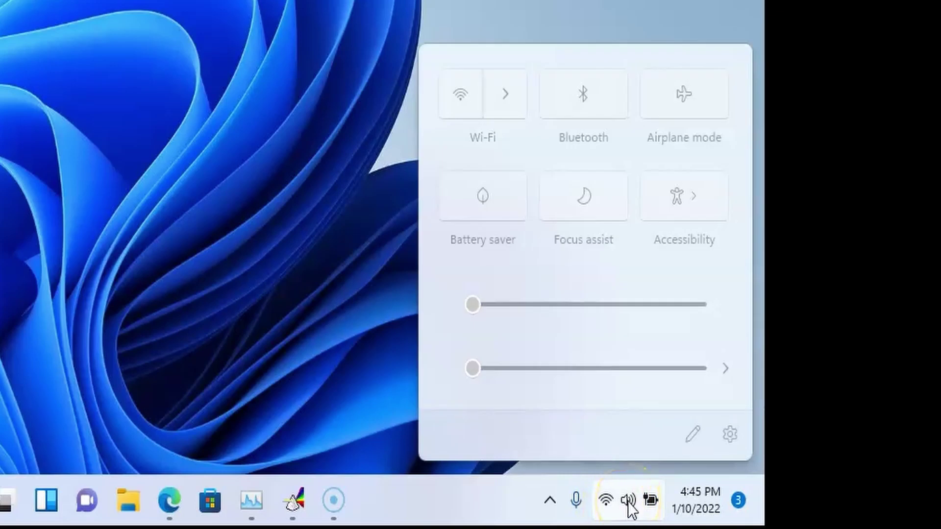
pyautogui.click(515, 103)
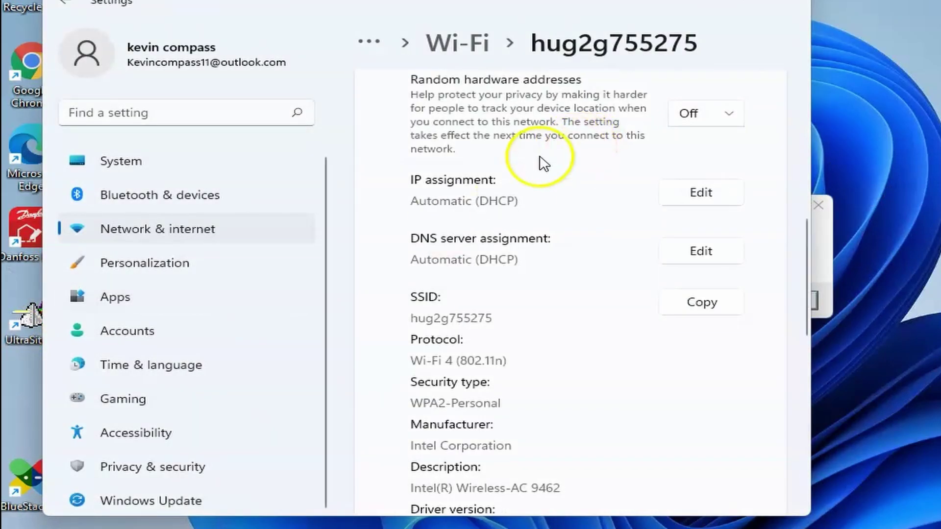
# Step: Go to the Wi-Fi adapter's hardware properties under Network & internet
pyautogui.click(174, 239)
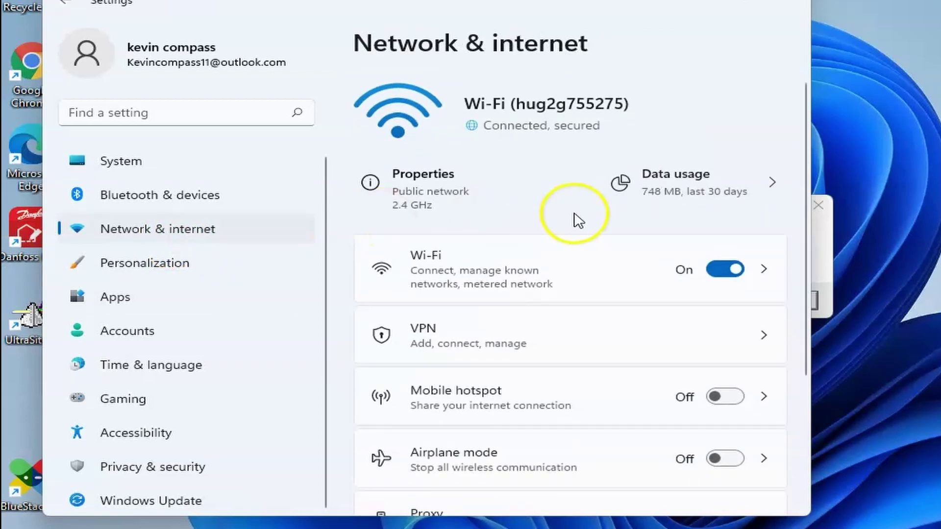
pyautogui.click(477, 291)
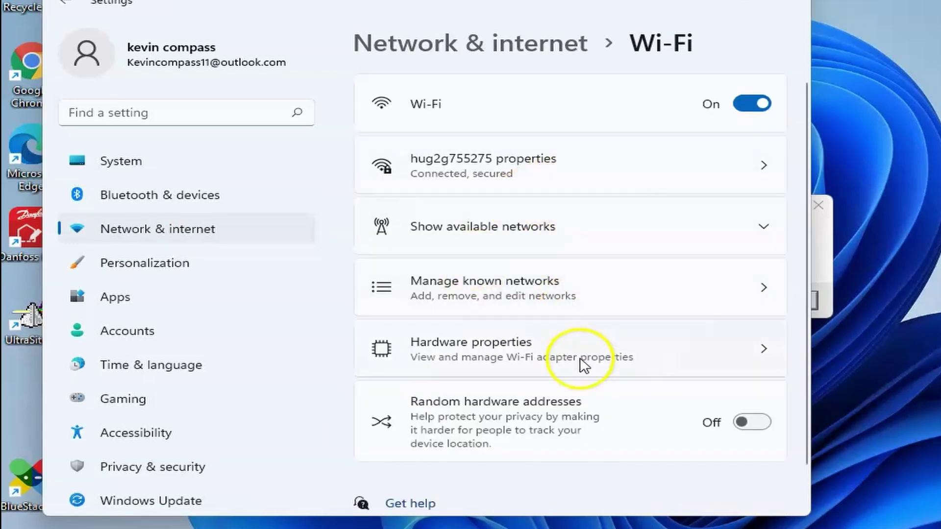
pyautogui.click(766, 357)
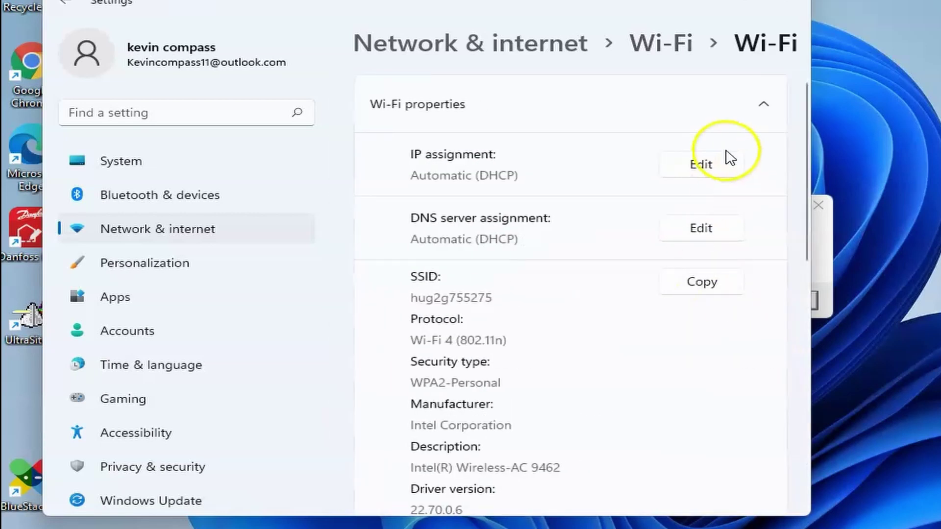
# Step: Switch IP assignment to Manual with IPv4 turned on, ready for the IP address
pyautogui.click(697, 177)
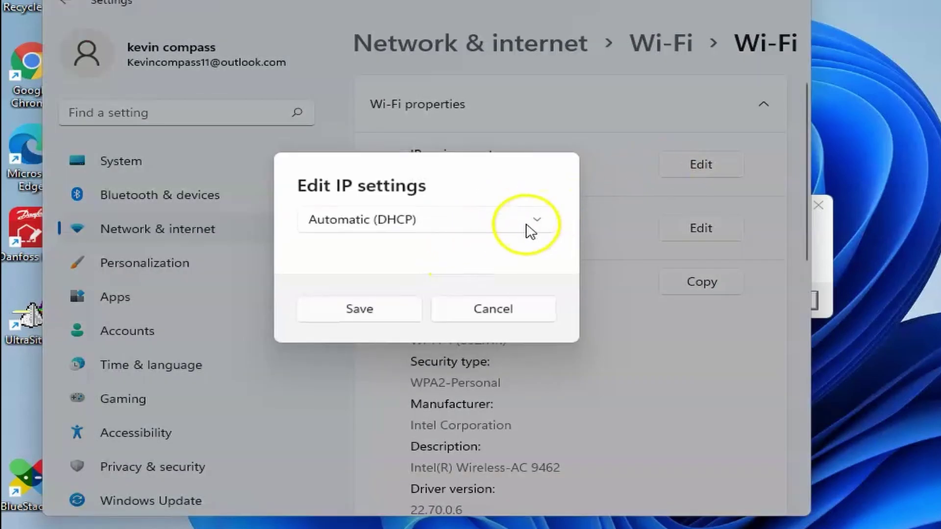
pyautogui.click(529, 229)
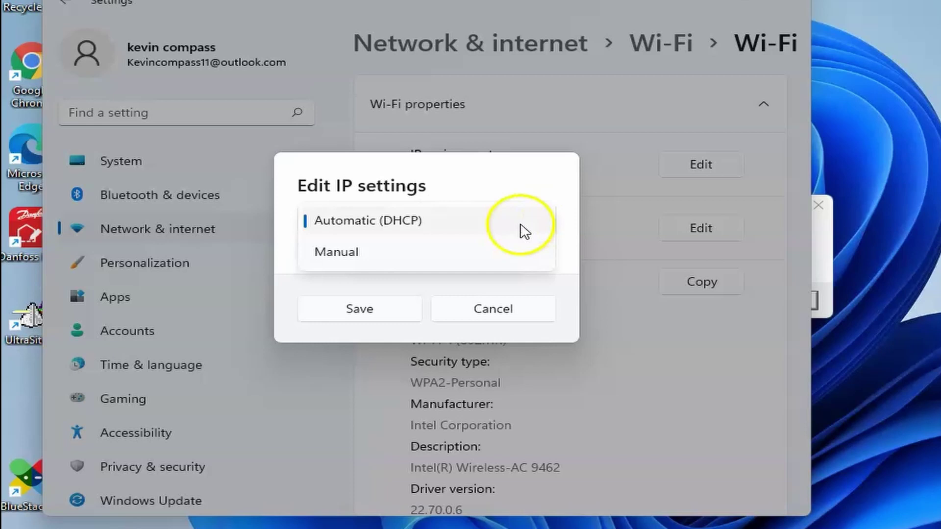
pyautogui.click(431, 262)
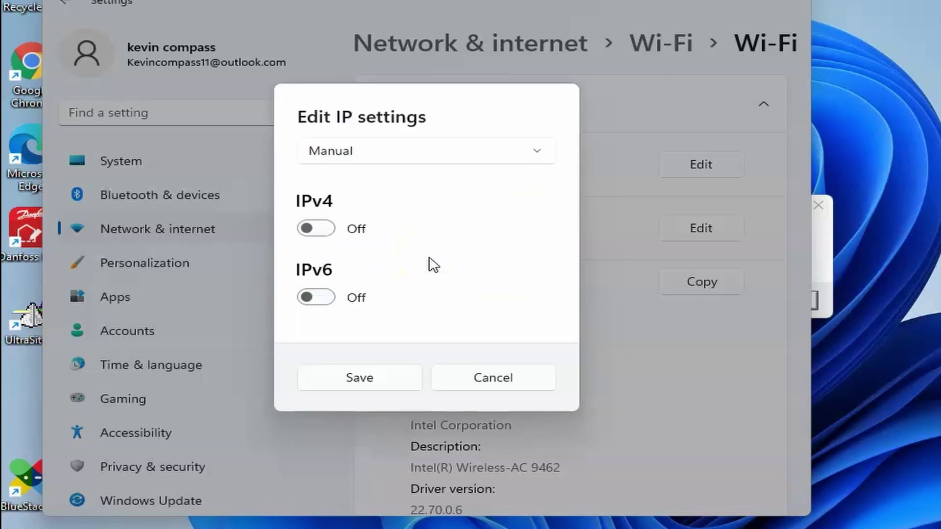
pyautogui.click(316, 228)
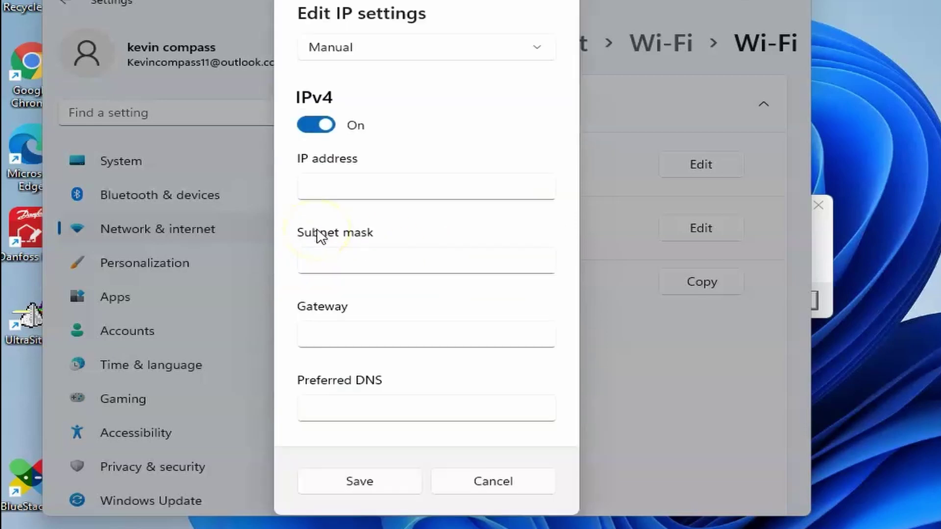
pyautogui.click(368, 187)
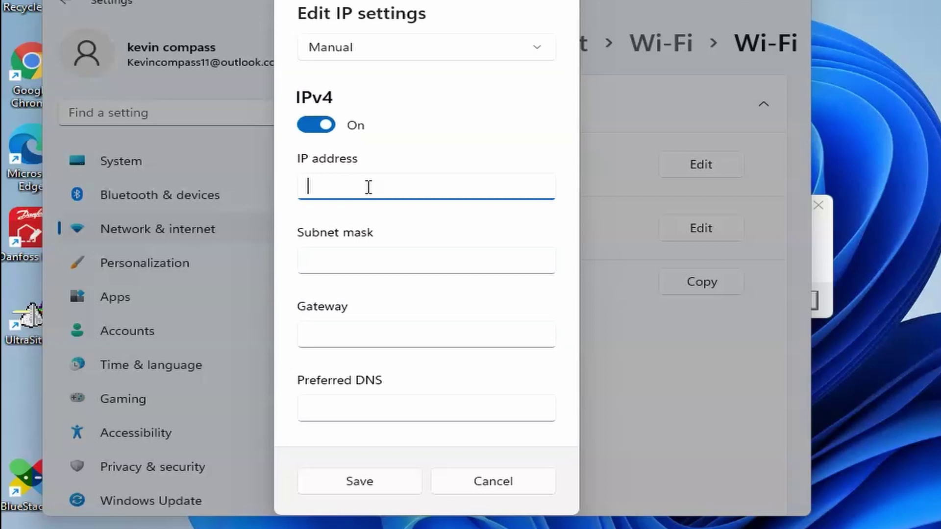
# Step: Enter IP address 192.168.42.105 and subnet mask 255.255.255.0
pyautogui.write('192.168.42.105')
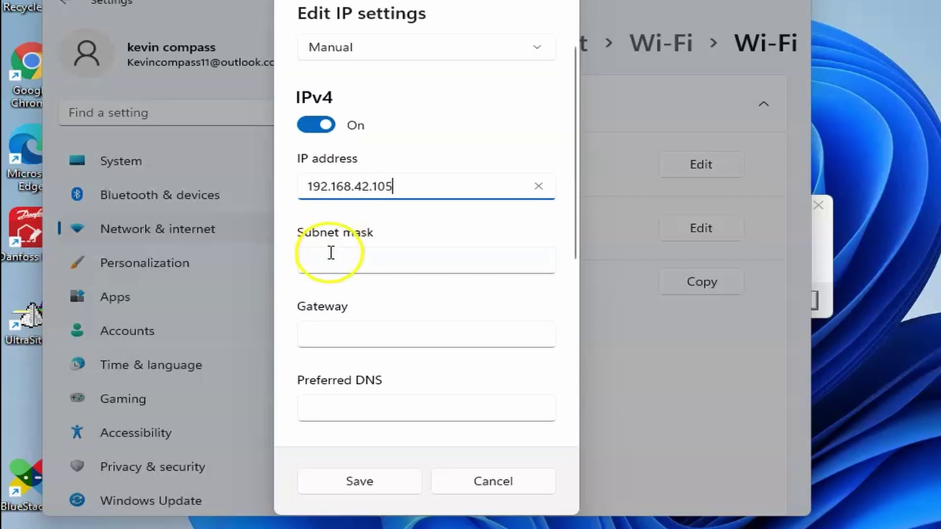
pyautogui.click(331, 255)
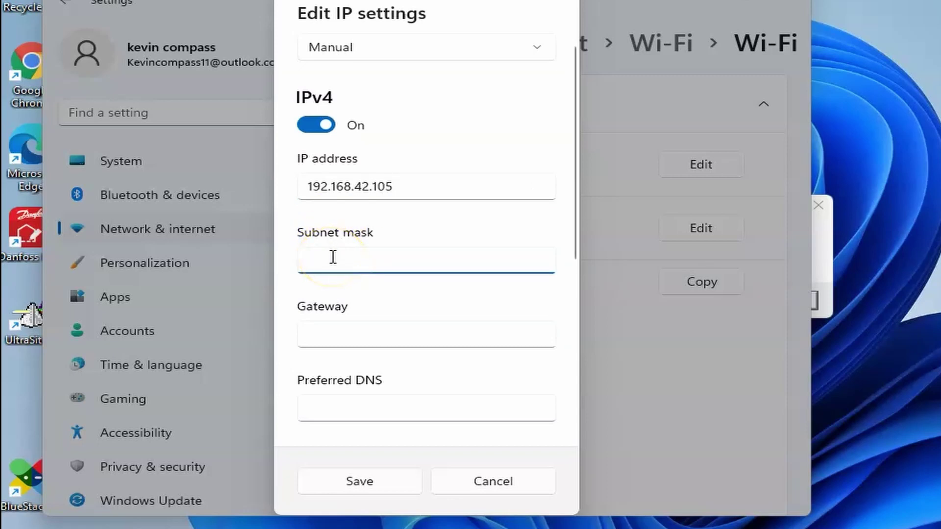
pyautogui.write('2.2')
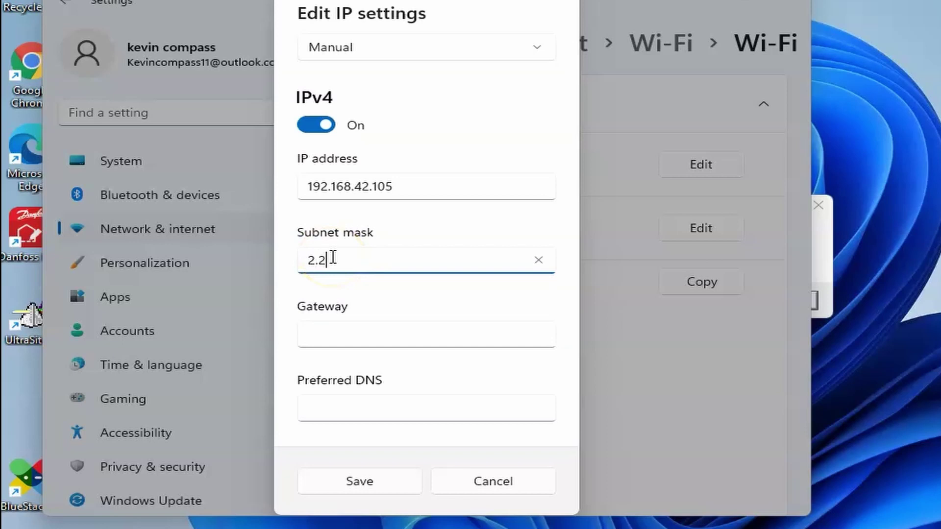
pyautogui.press('BackSpace')
pyautogui.press('BackSpace')
pyautogui.write('55.255.255.0')
# Step: Enter gateway 192.168.0.1 and preferred DNS 192.168.0.1, correcting the mistyped 42
pyautogui.click(336, 336)
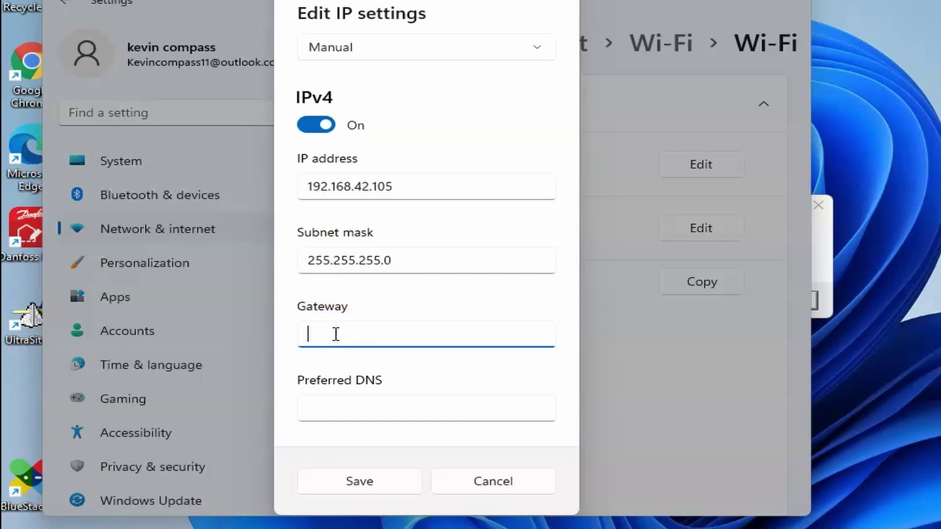
pyautogui.write('192.168.0.1')
pyautogui.click(350, 403)
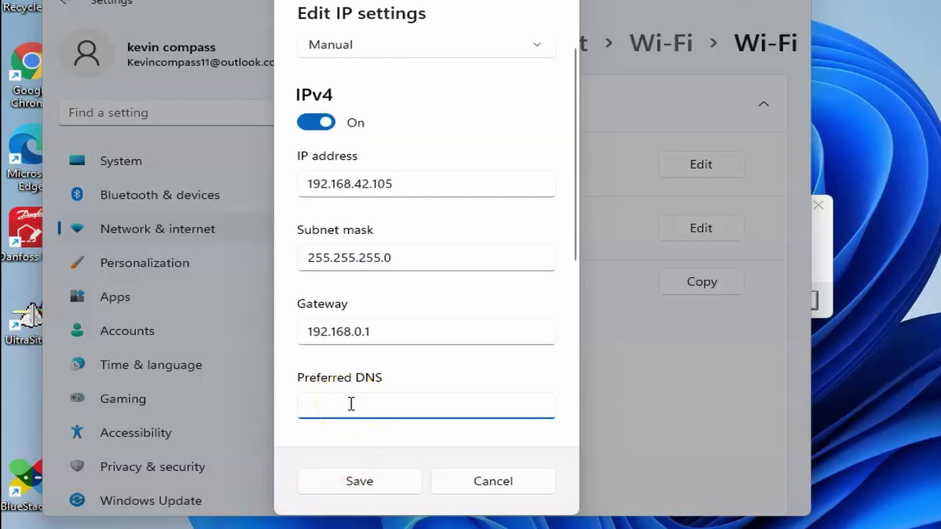
pyautogui.write('192.')
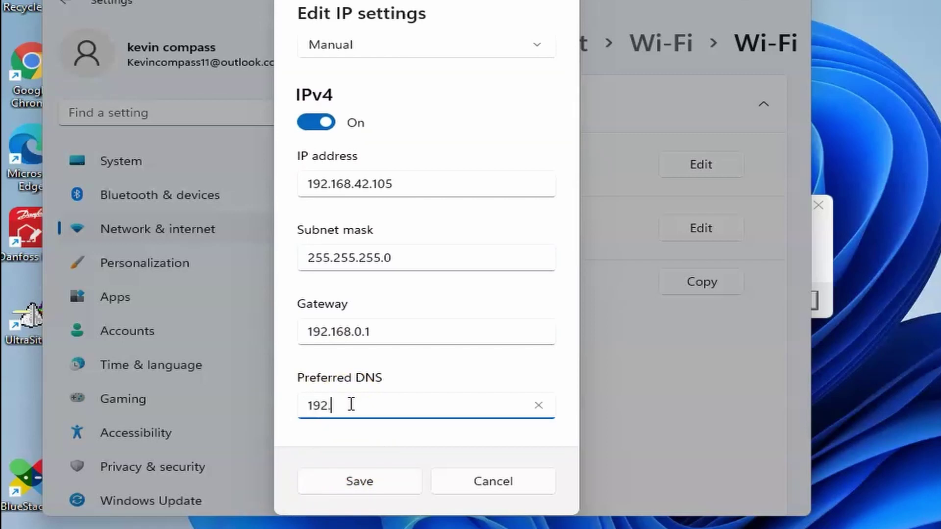
pyautogui.write('1')
pyautogui.write('68')
pyautogui.write('.42')
pyautogui.press('BackSpace')
pyautogui.press('BackSpace')
pyautogui.write('0.1')
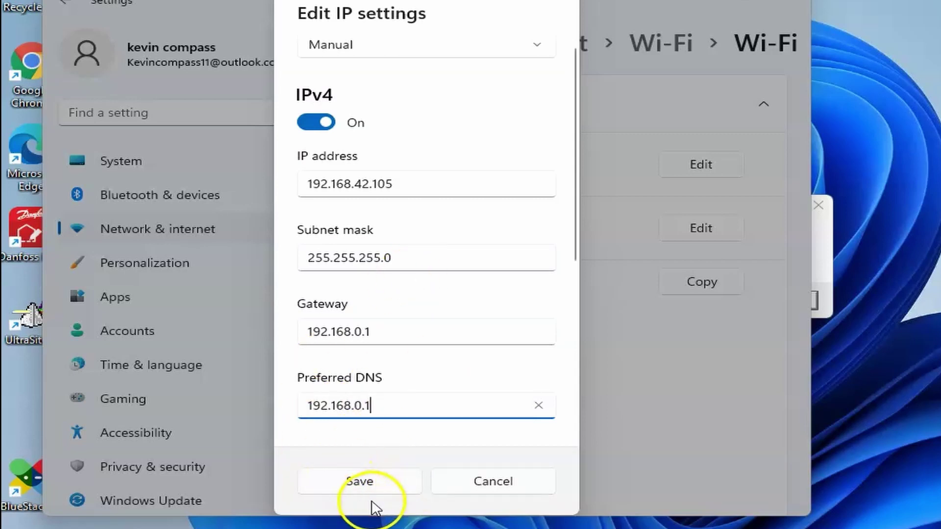
# Step: Save the manual IP settings, then reopen them to review and cancel without changes
pyautogui.click(357, 481)
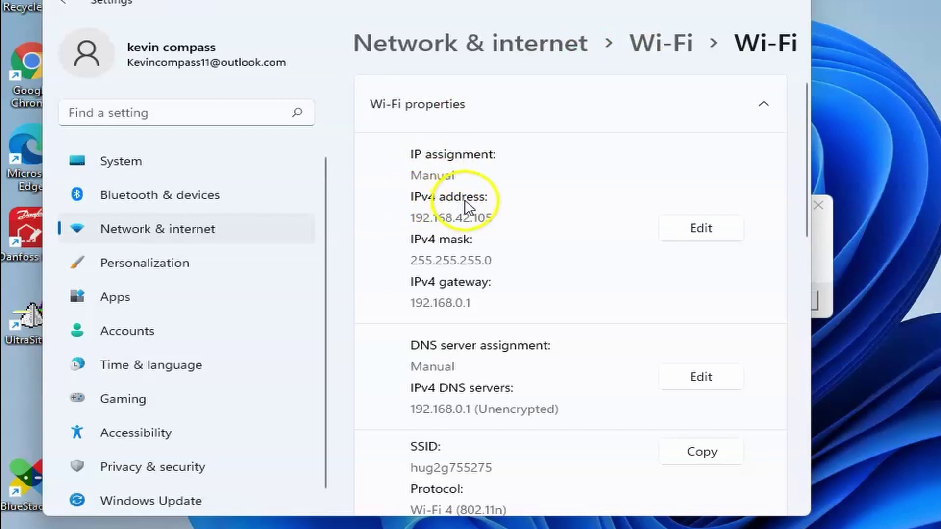
pyautogui.click(699, 233)
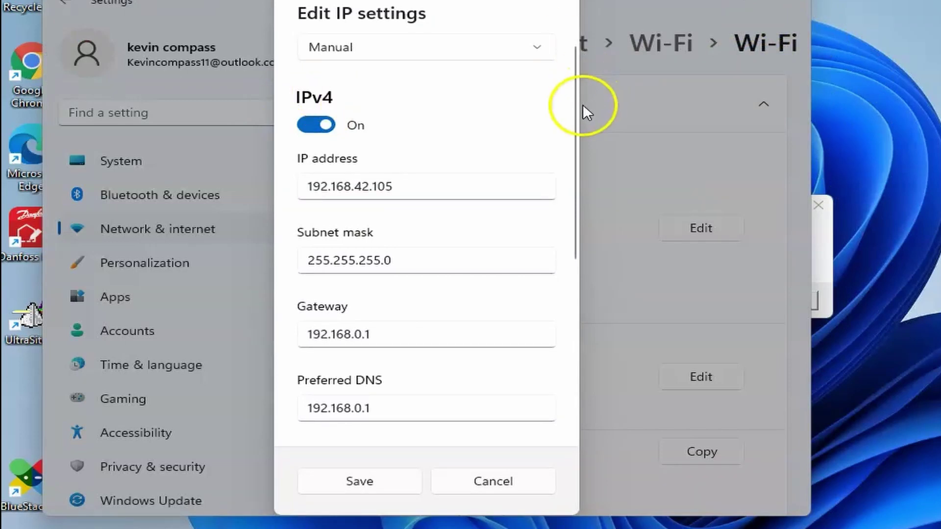
pyautogui.click(489, 488)
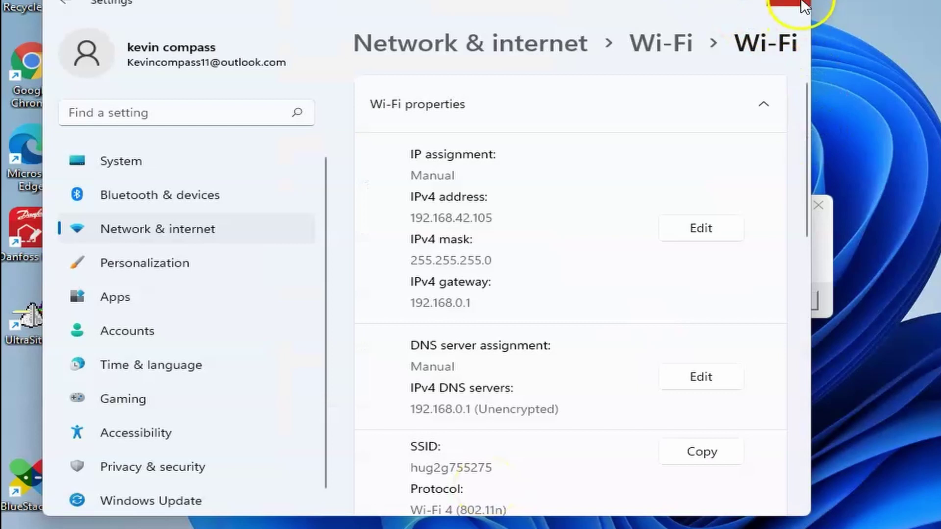
# Step: Close Settings and dismiss the site connection-lost and Terminal Mode Shutdown alerts
pyautogui.click(799, 1)
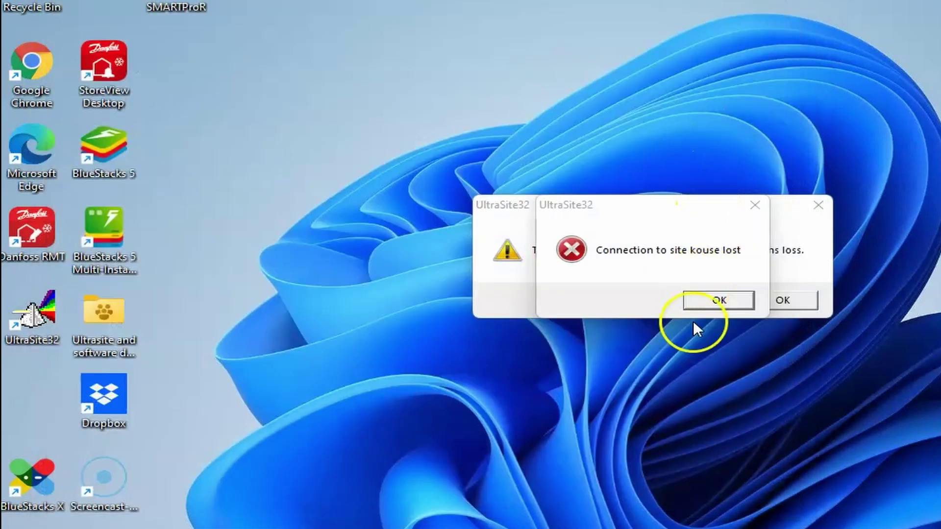
pyautogui.click(725, 298)
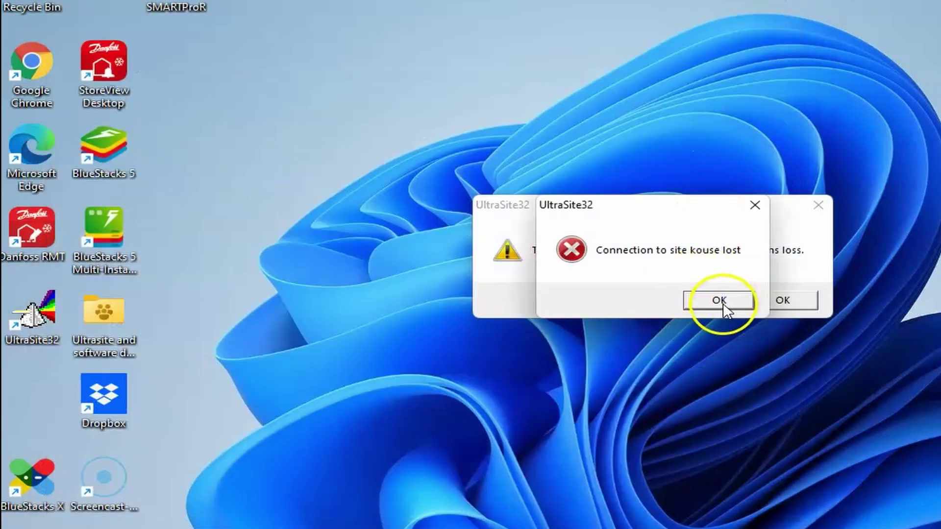
pyautogui.click(754, 305)
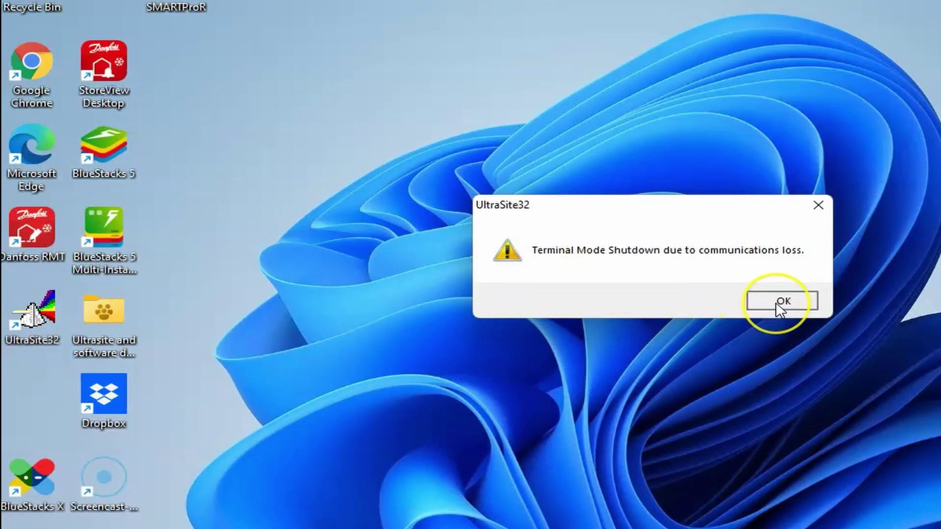
pyautogui.click(775, 301)
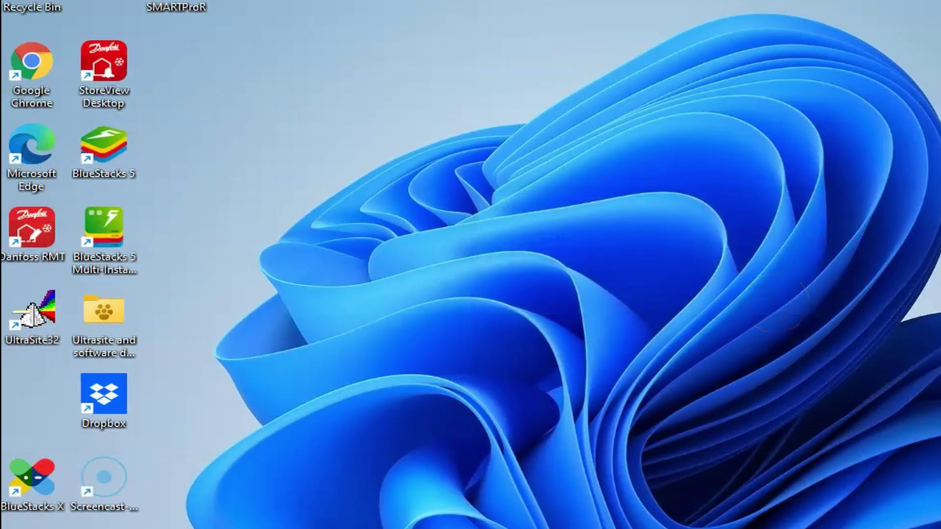
# Step: Restore Settings from the taskbar, minimize it again, and open Windows search
pyautogui.click(50, 525)
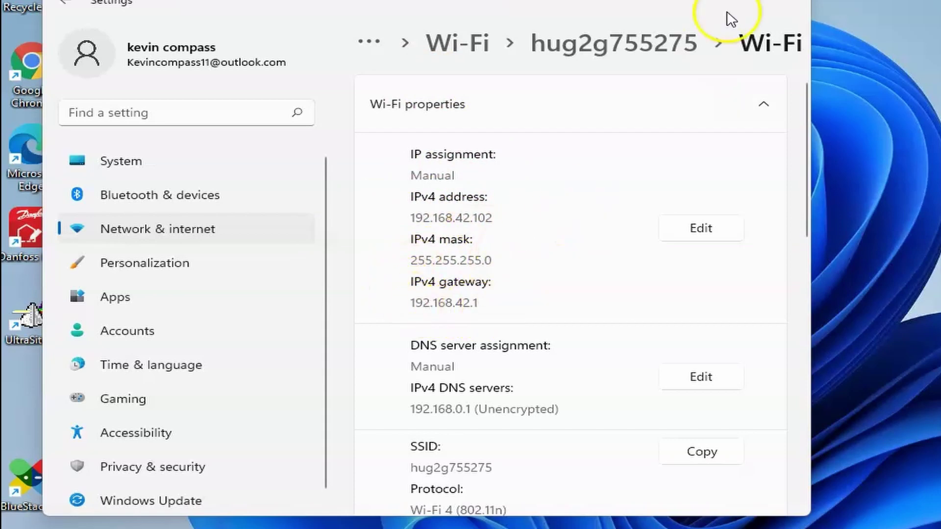
pyautogui.click(702, 4)
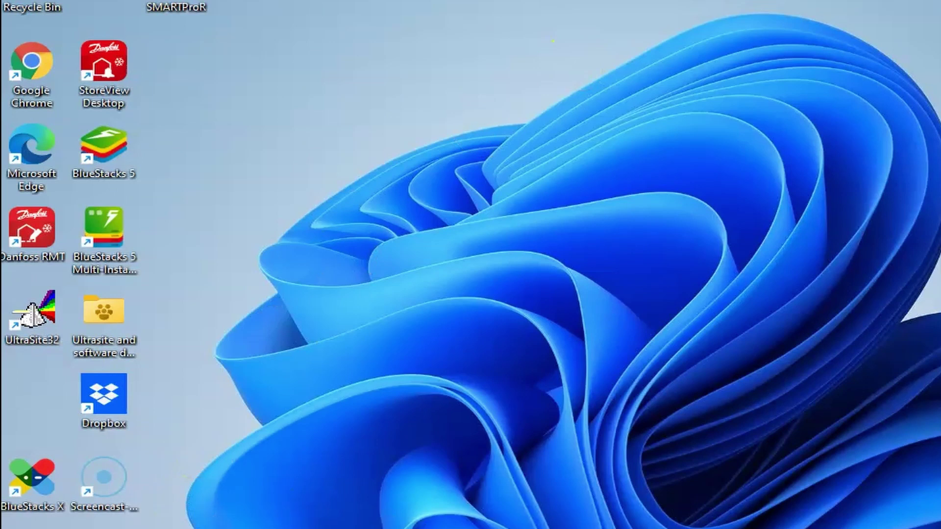
pyautogui.click(411, 527)
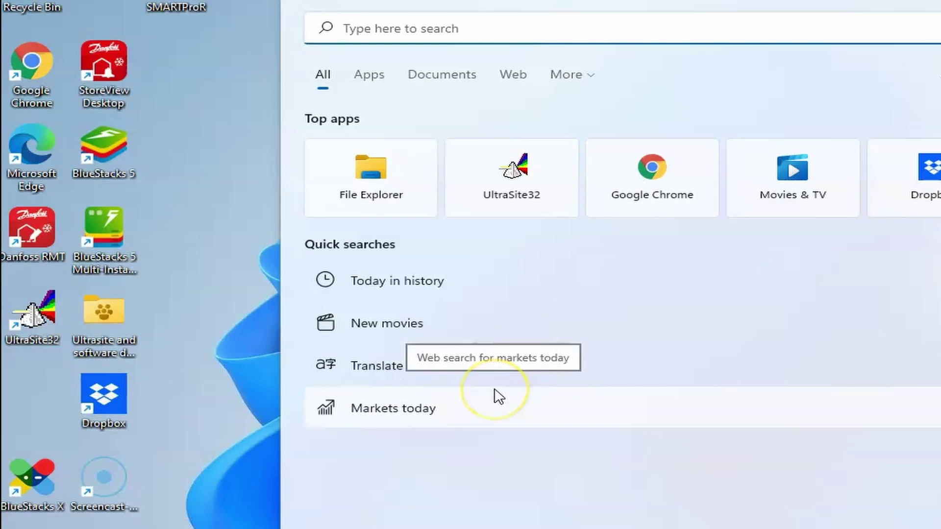
# Step: Launch Command Prompt via cmd and ping 192.168.42.100, getting 4/4 replies
pyautogui.write('cmd')
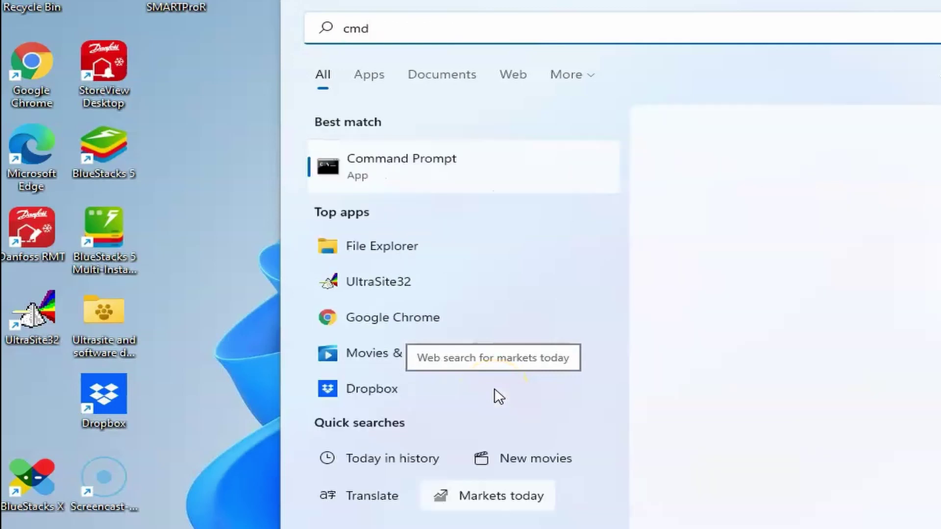
pyautogui.press('Return')
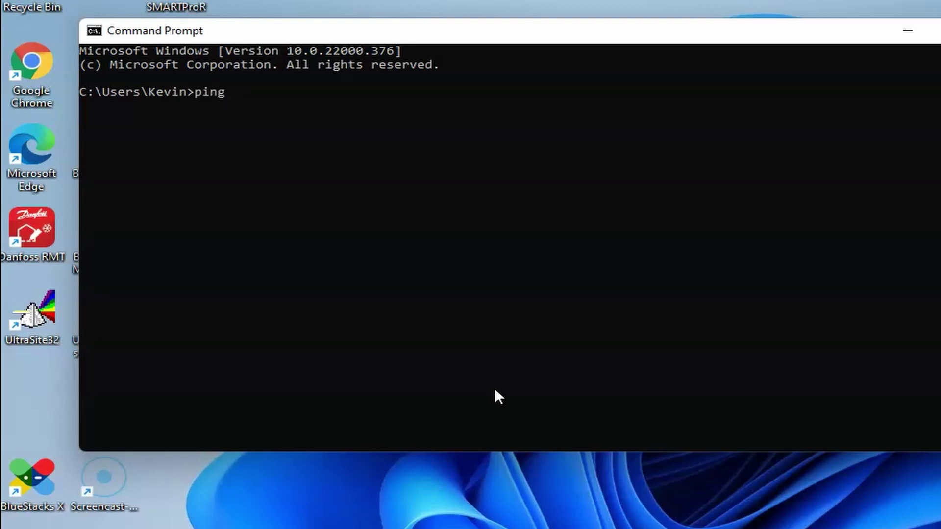
pyautogui.write('ping 192.168.42.100')
pyautogui.press('Return')
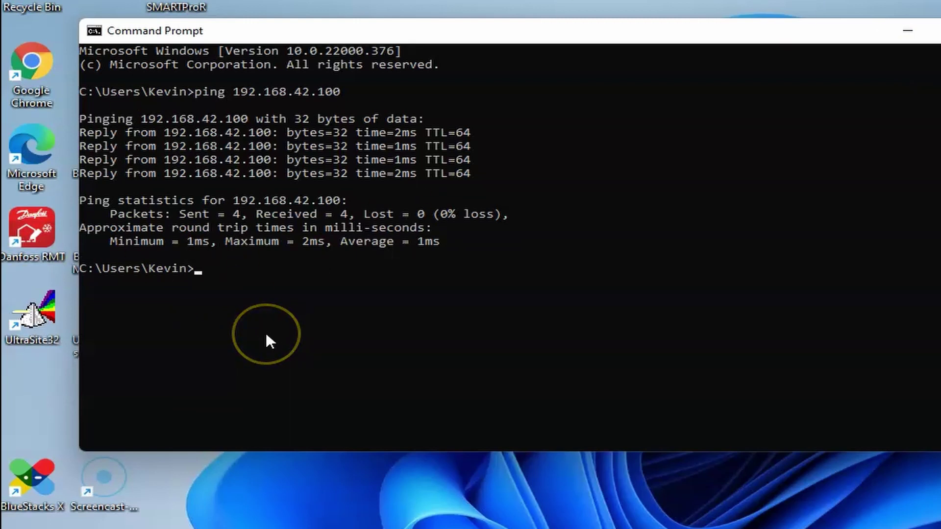
# Step: Ping 192.168.42.101, which reports destination host unreachable
pyautogui.write('1')
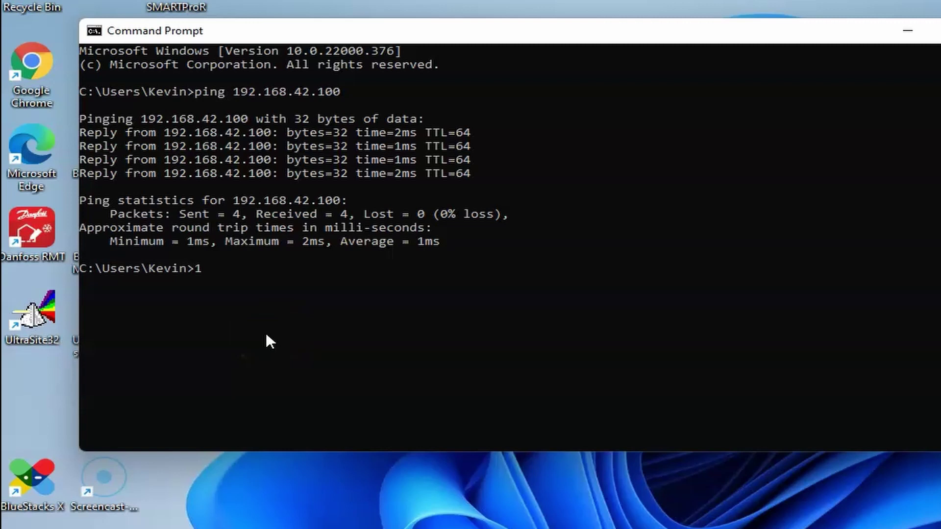
pyautogui.write('+92.')
pyautogui.press('BackSpace')
pyautogui.press('BackSpace')
pyautogui.press('BackSpace')
pyautogui.press('BackSpace')
pyautogui.press('BackSpace')
pyautogui.write('ping 192.168')
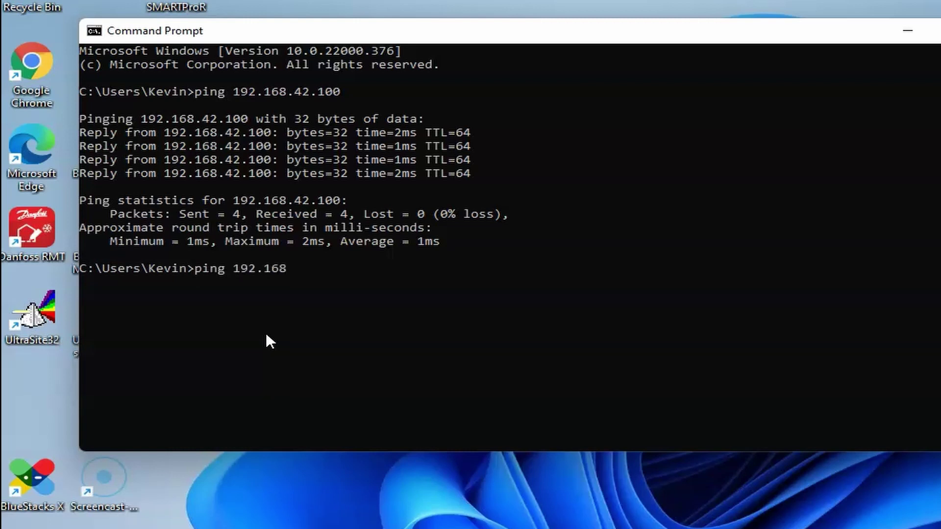
pyautogui.write('.42.101')
pyautogui.press('Return')
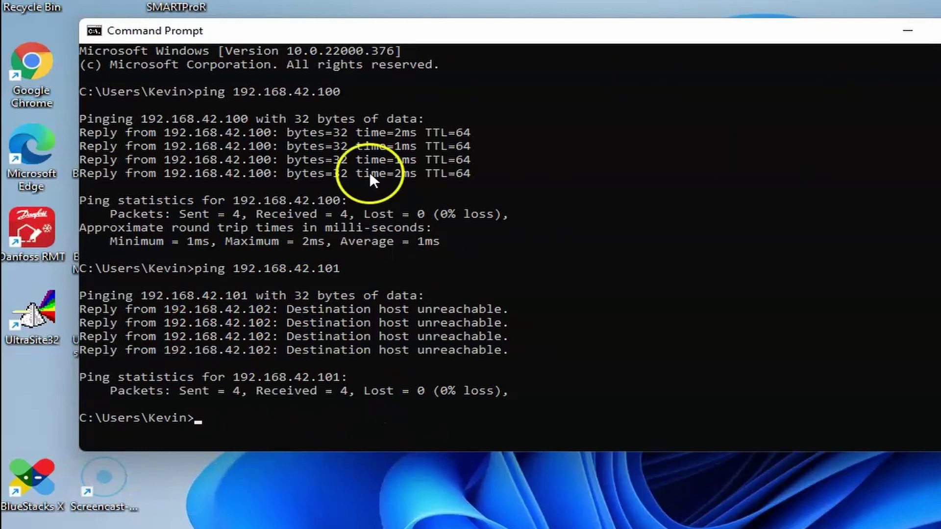
# Step: Minimize Command Prompt, restore UltraSite, and collapse the house branch via Tree > Collapse Branch
pyautogui.click(906, 39)
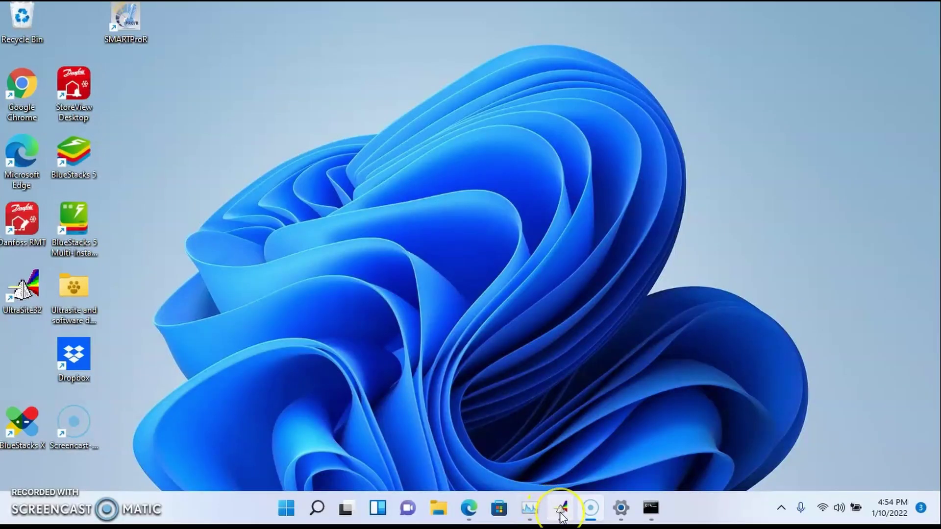
pyautogui.click(560, 510)
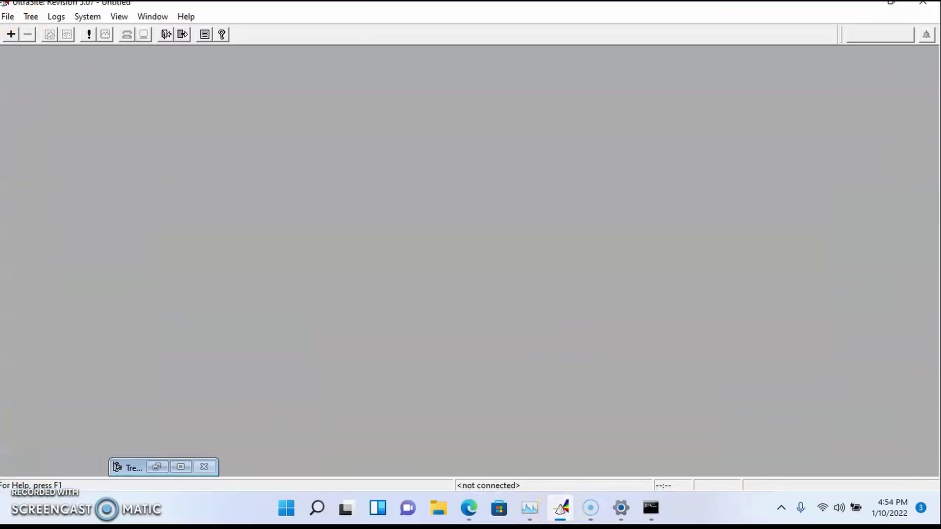
pyautogui.click(7, 18)
pyautogui.click(33, 19)
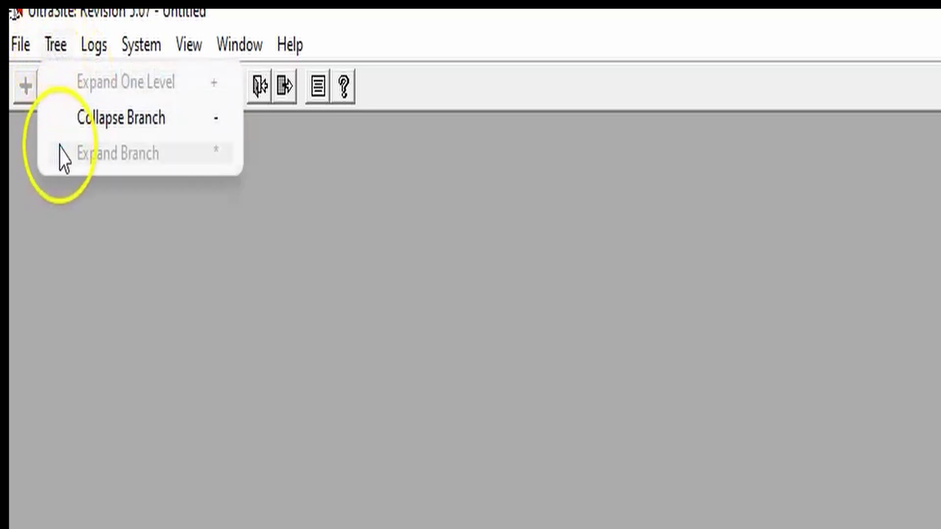
pyautogui.click(65, 123)
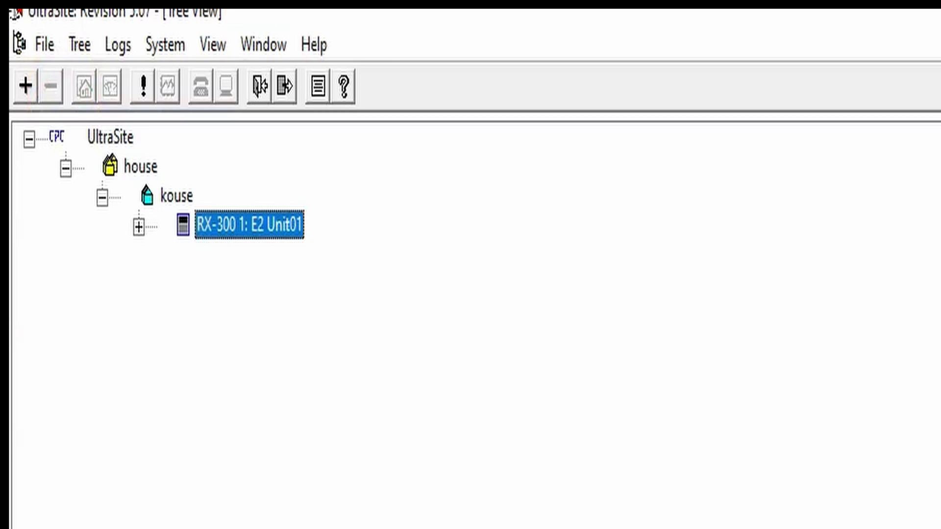
pyautogui.click(65, 168)
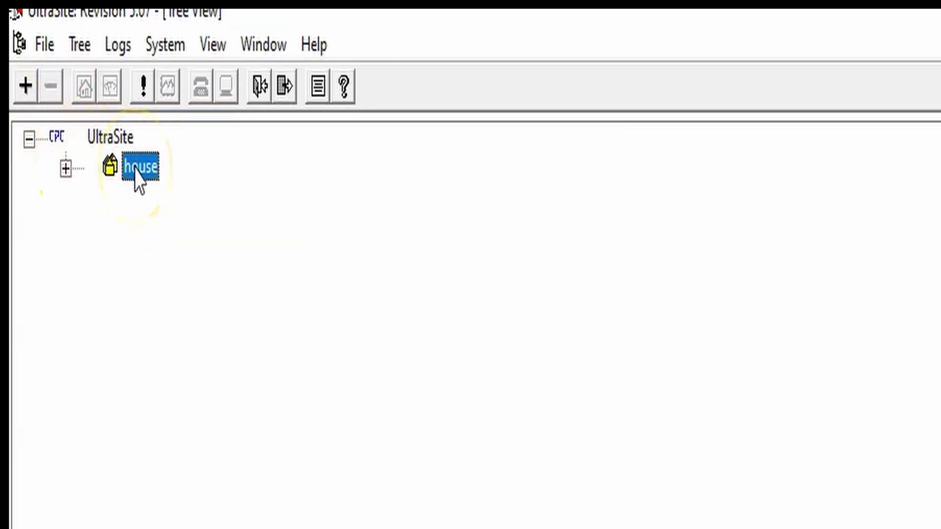
# Step: Create a directory named 'test' under the UltraSite root beside house
pyautogui.rightClick(114, 139)
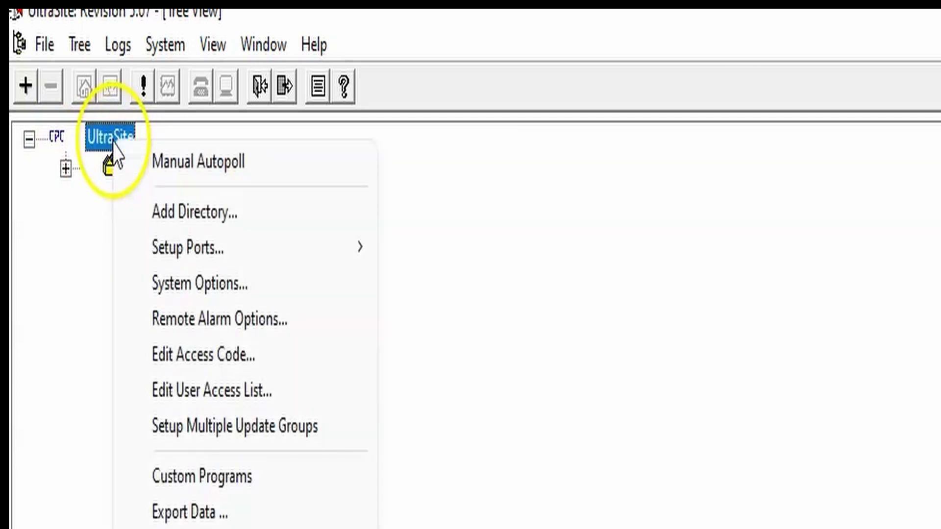
pyautogui.click(158, 215)
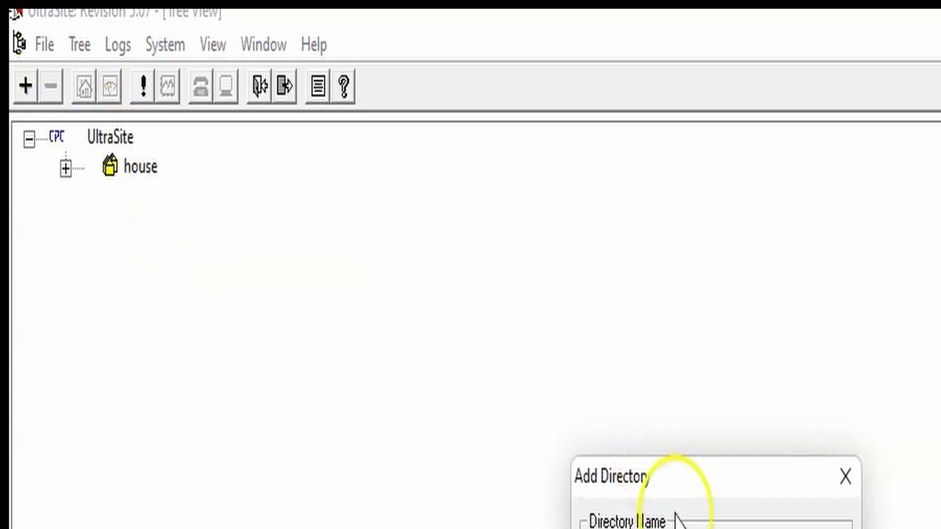
pyautogui.press('Return')
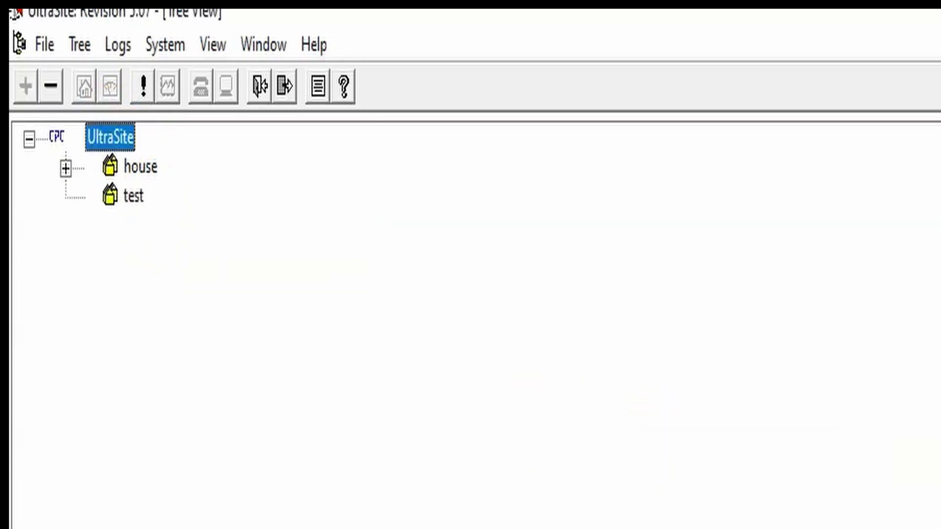
pyautogui.rightClick(117, 209)
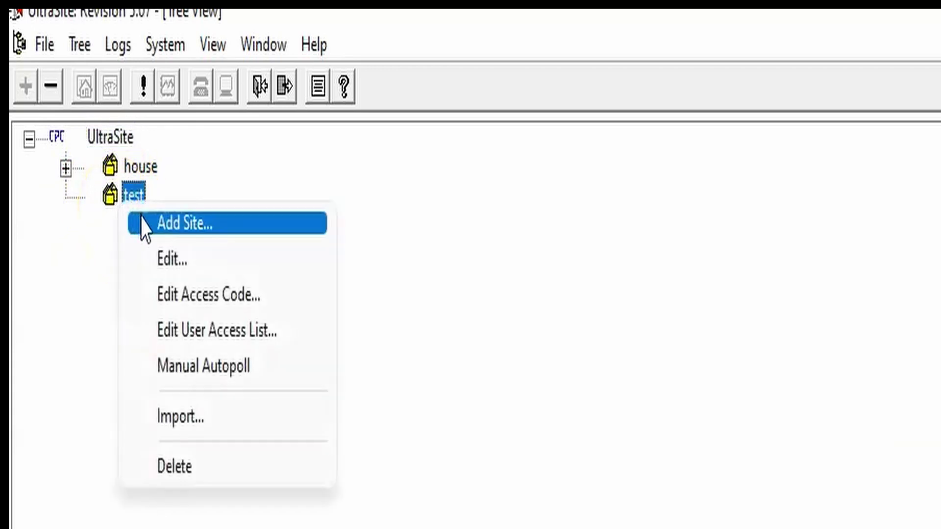
# Step: Add E2 site 'test' on EINSTEIN TCP/IP at 192.168.42.100, port 1025
pyautogui.click(144, 224)
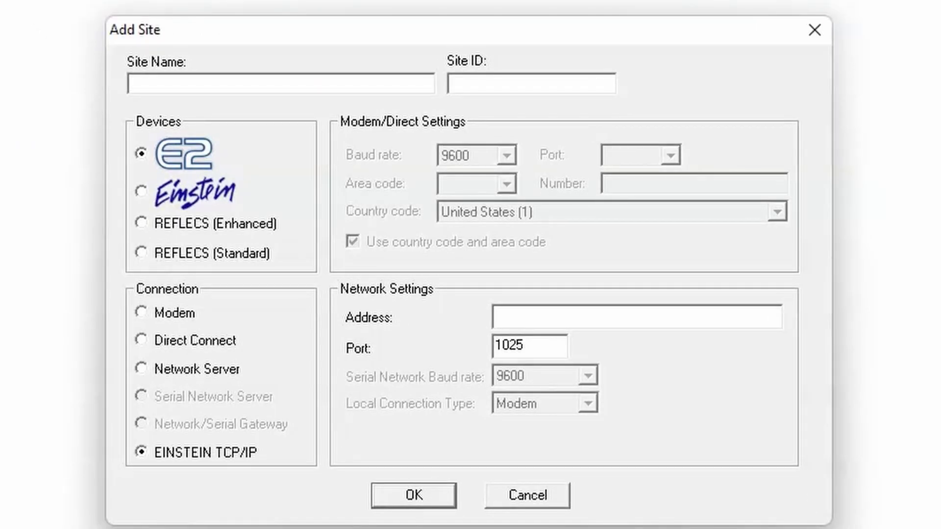
pyautogui.write('tesgt')
pyautogui.press('BackSpace')
pyautogui.press('BackSpace')
pyautogui.press('BackSpace')
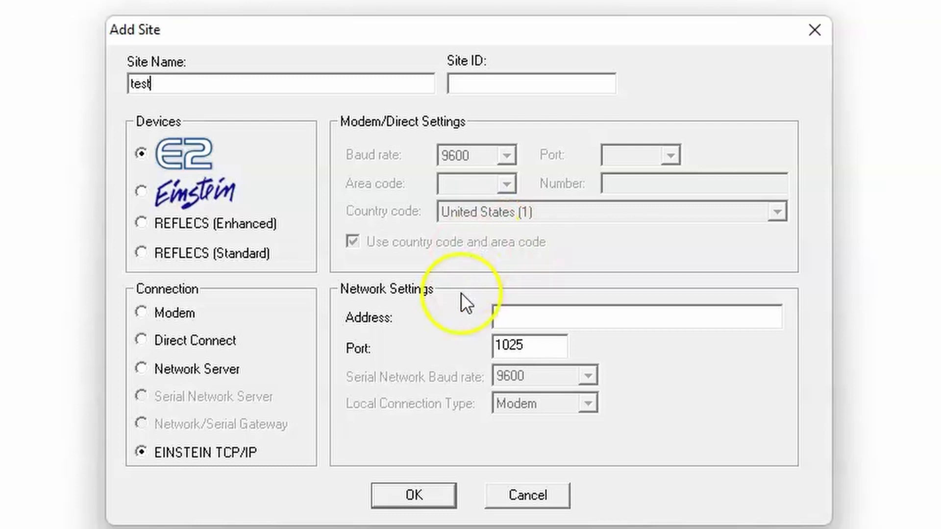
pyautogui.click(589, 322)
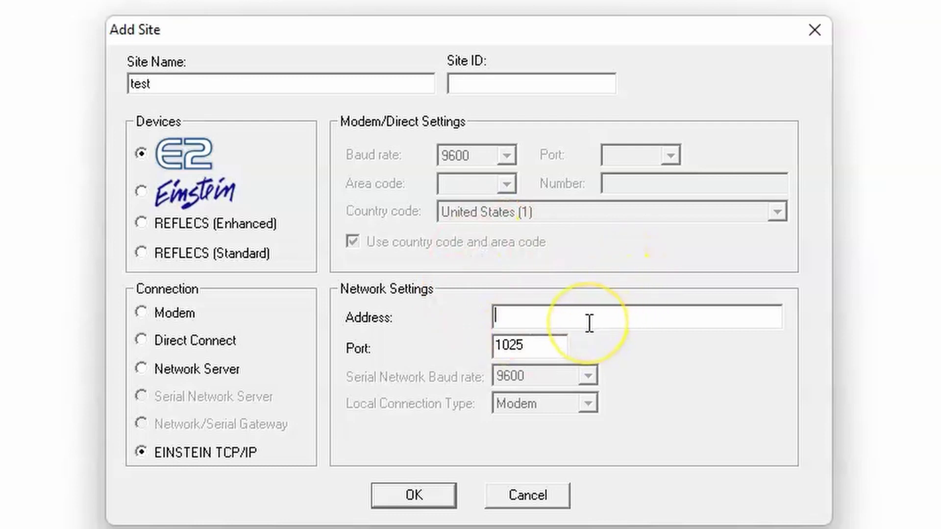
pyautogui.write('1')
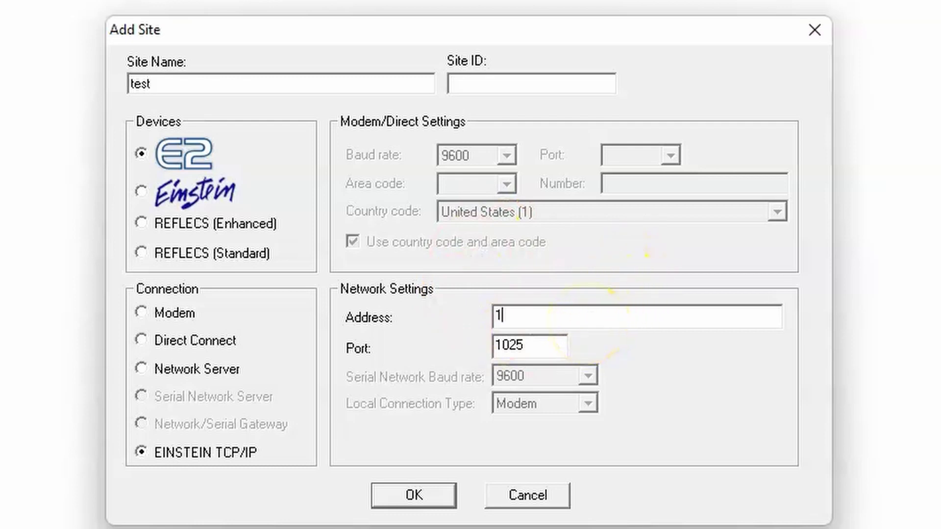
pyautogui.write('92.168.421')
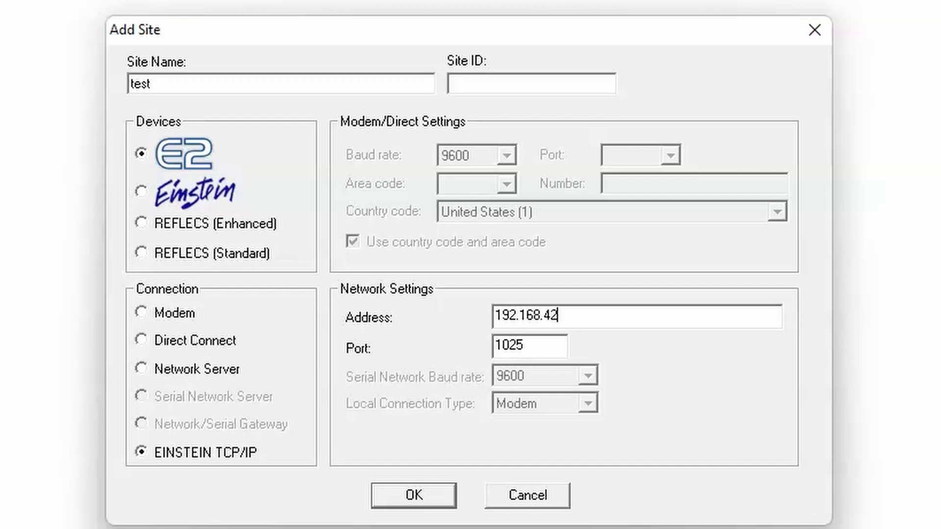
pyautogui.press('BackSpace')
pyautogui.write('.100')
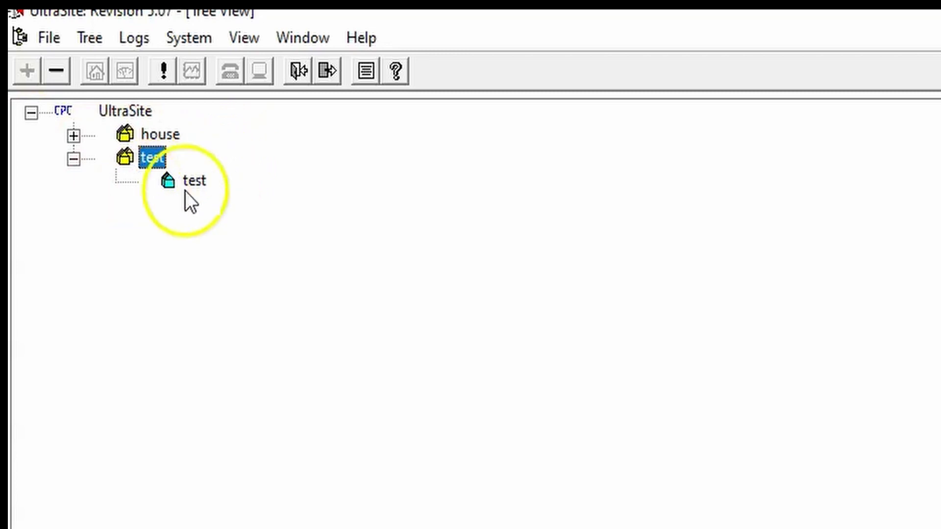
# Step: Connect to the E2 controller at the test site
pyautogui.click(186, 189)
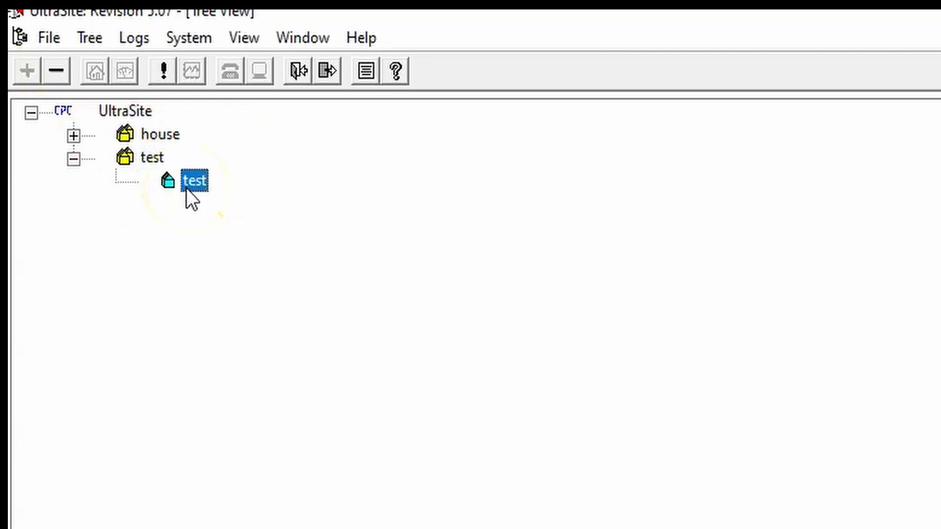
pyautogui.rightClick(186, 189)
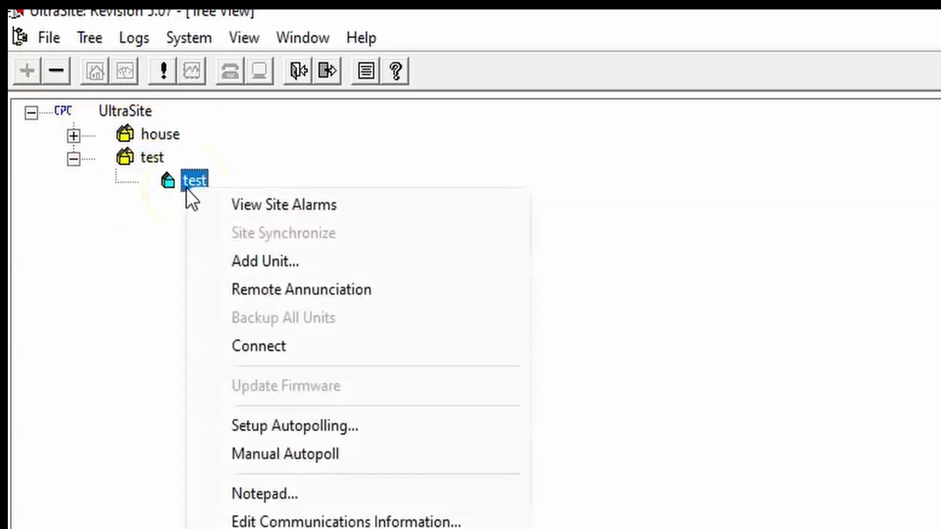
pyautogui.click(249, 351)
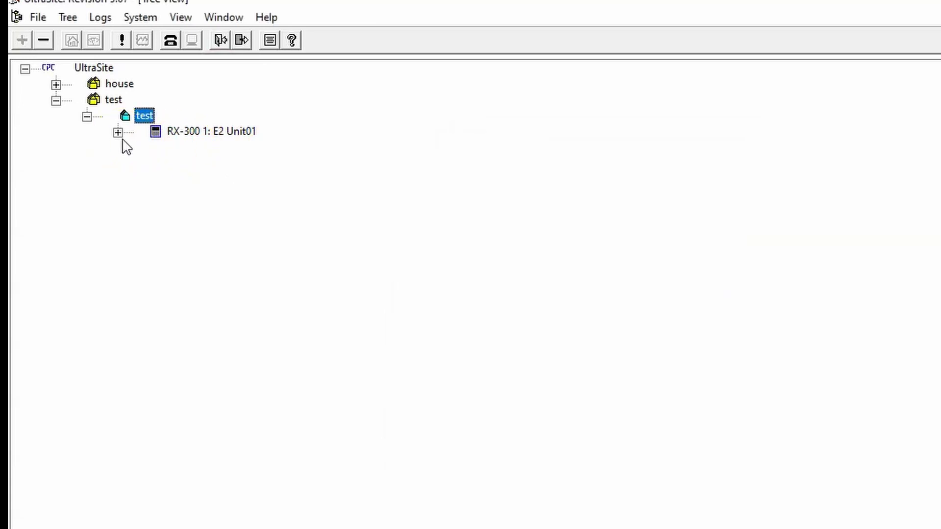
# Step: Expand and collapse the RX-300 1: E2 Unit01 entry, then disconnect from the site
pyautogui.click(118, 132)
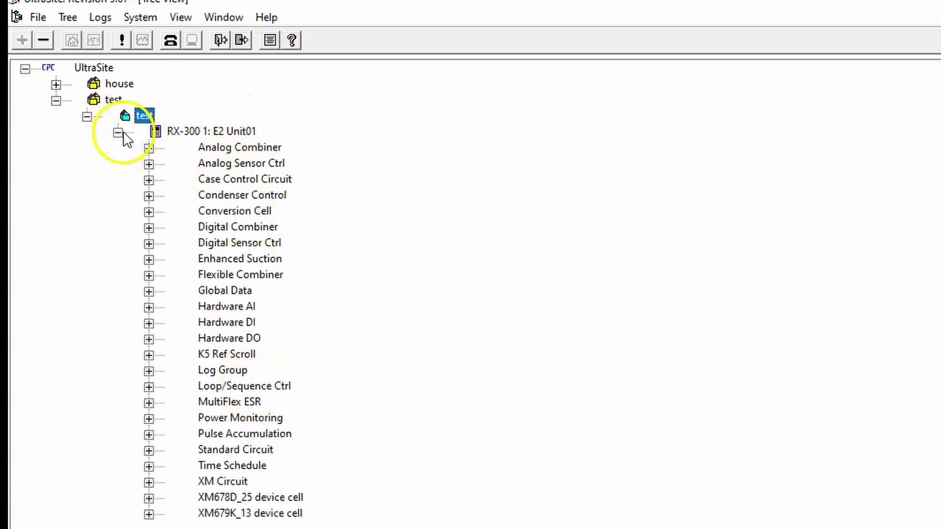
pyautogui.click(118, 133)
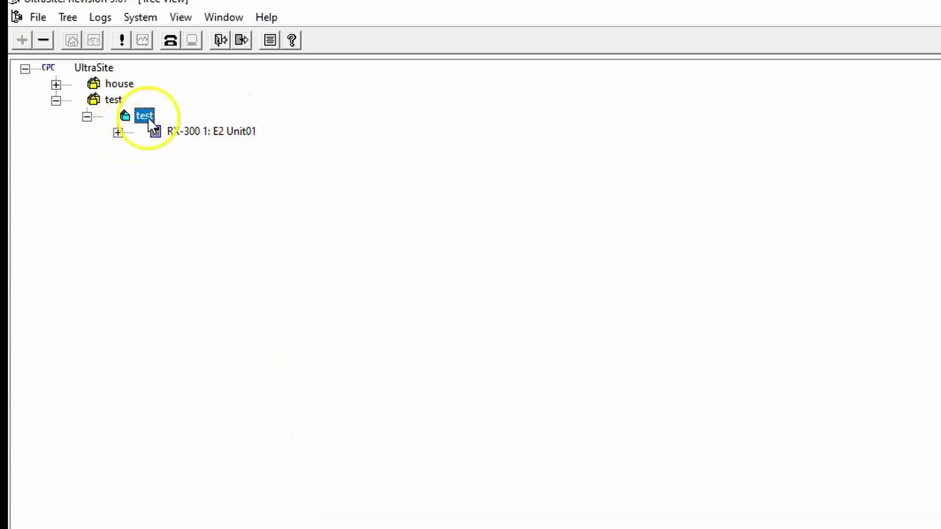
pyautogui.rightClick(148, 117)
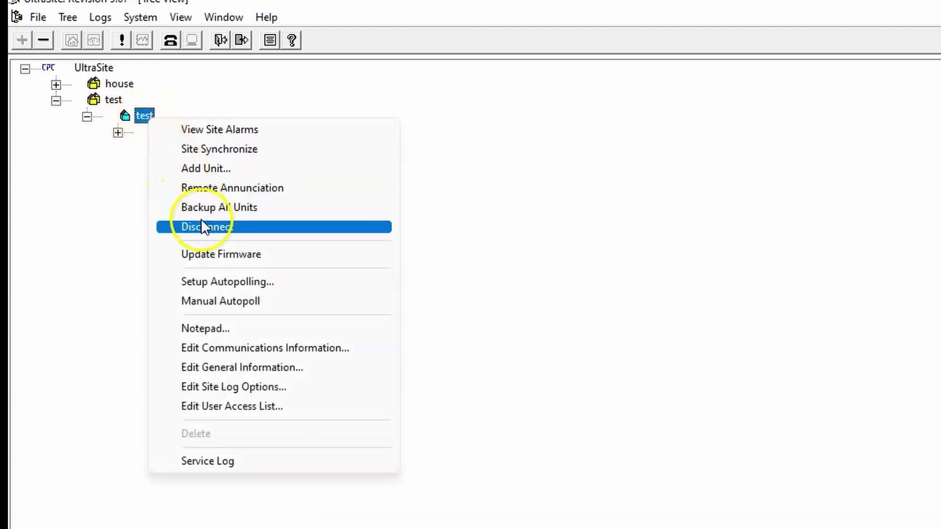
pyautogui.click(213, 229)
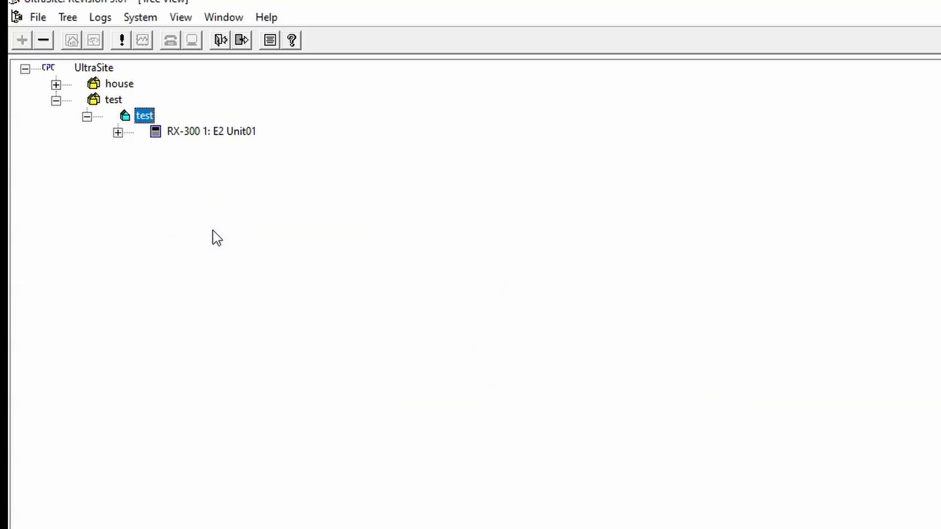
# Step: Turn Wi-Fi on and switch the connection from Verizon MiFi to hug2g755275
pyautogui.click(877, 527)
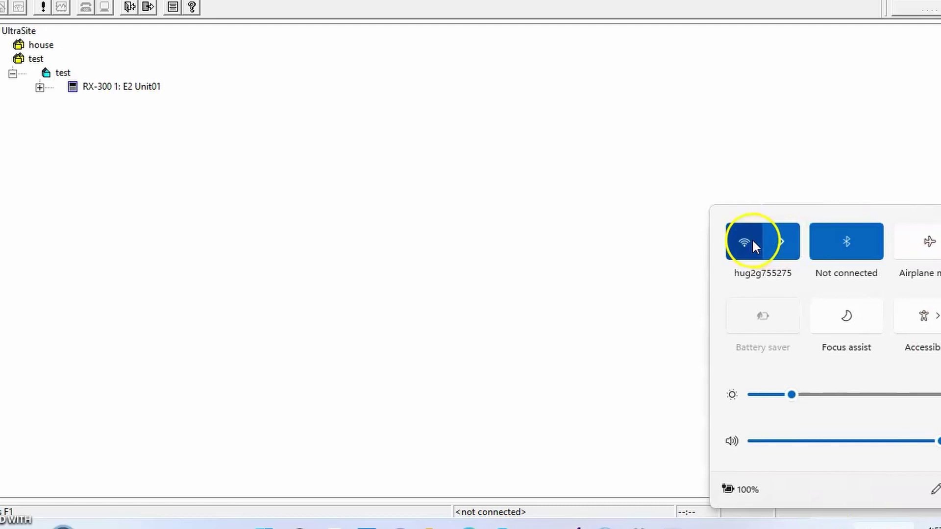
pyautogui.click(774, 242)
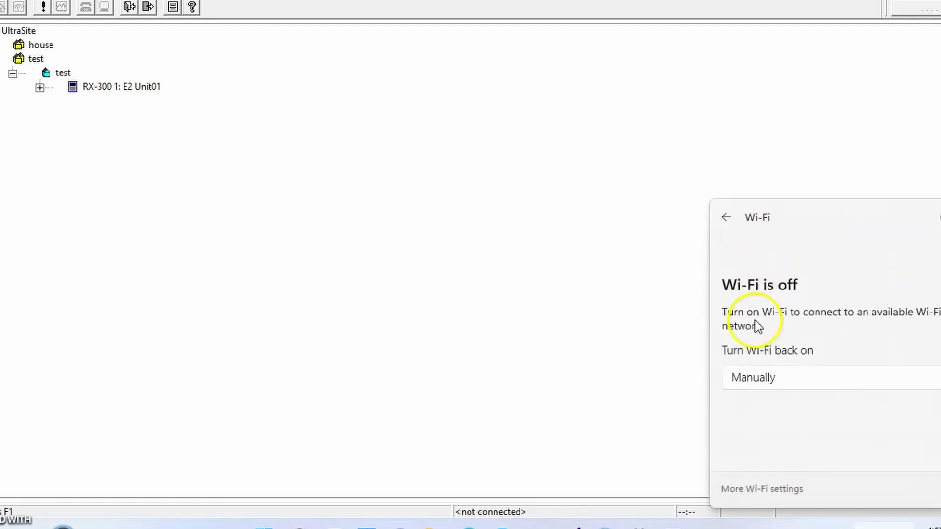
pyautogui.click(937, 217)
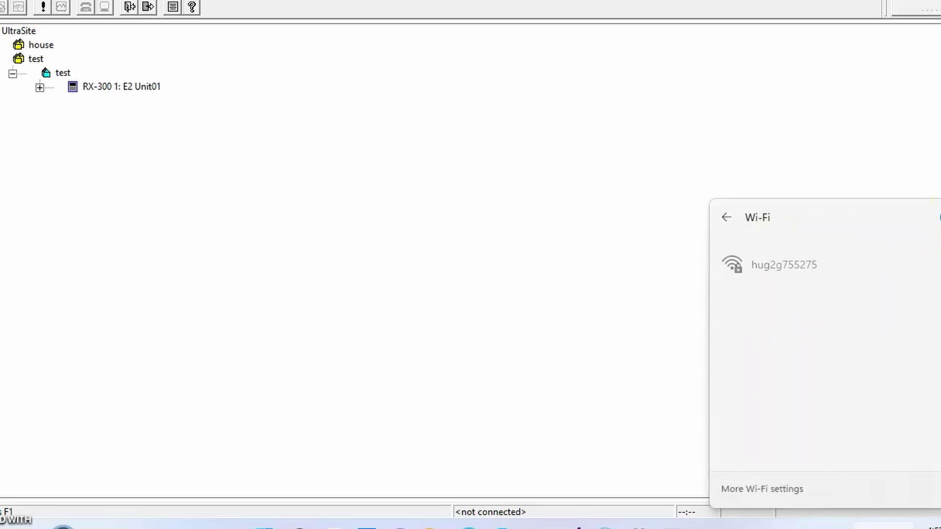
pyautogui.click(804, 262)
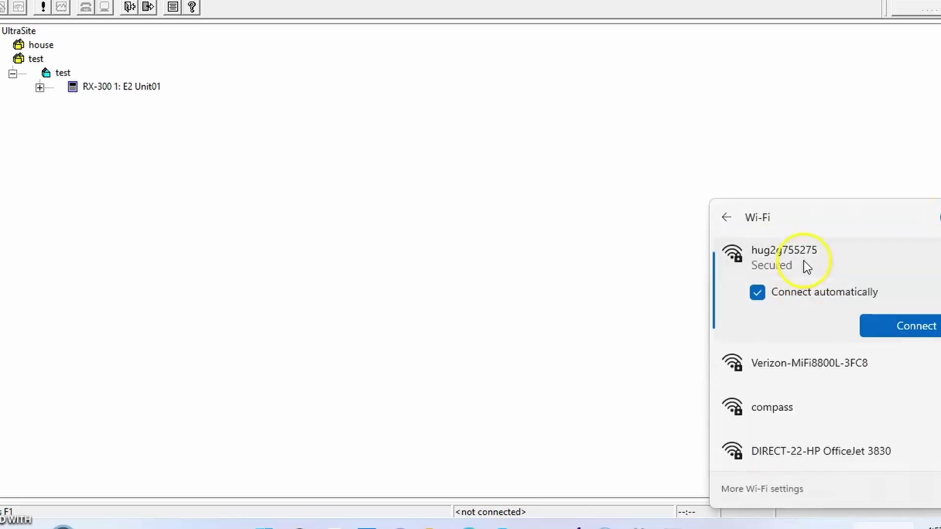
pyautogui.click(924, 330)
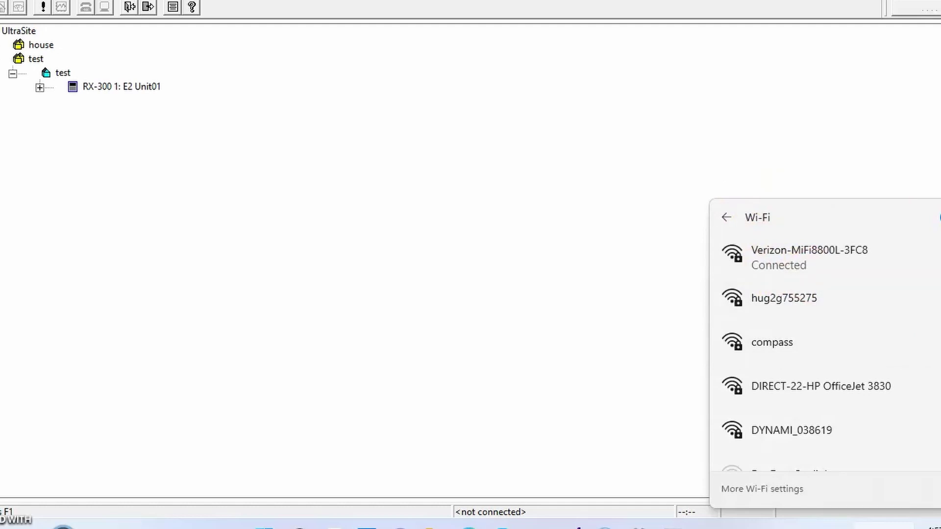
pyautogui.click(761, 297)
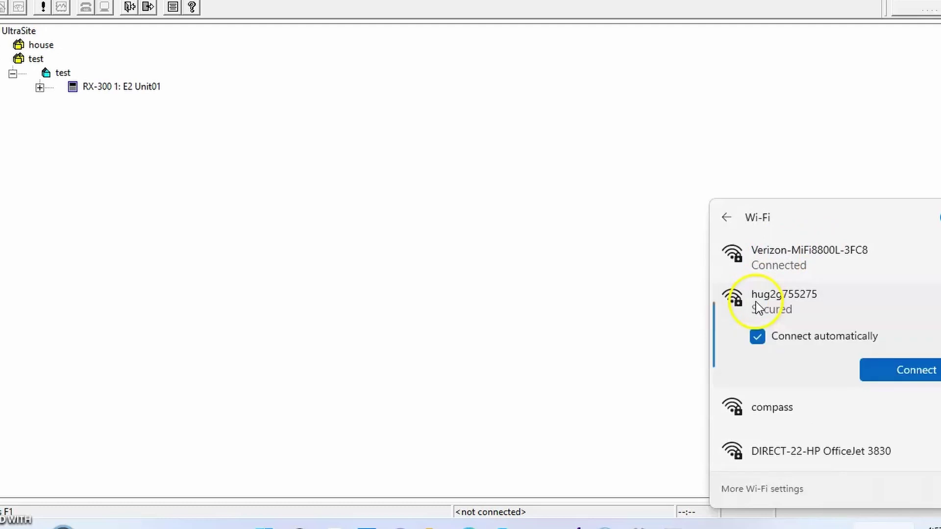
pyautogui.click(919, 381)
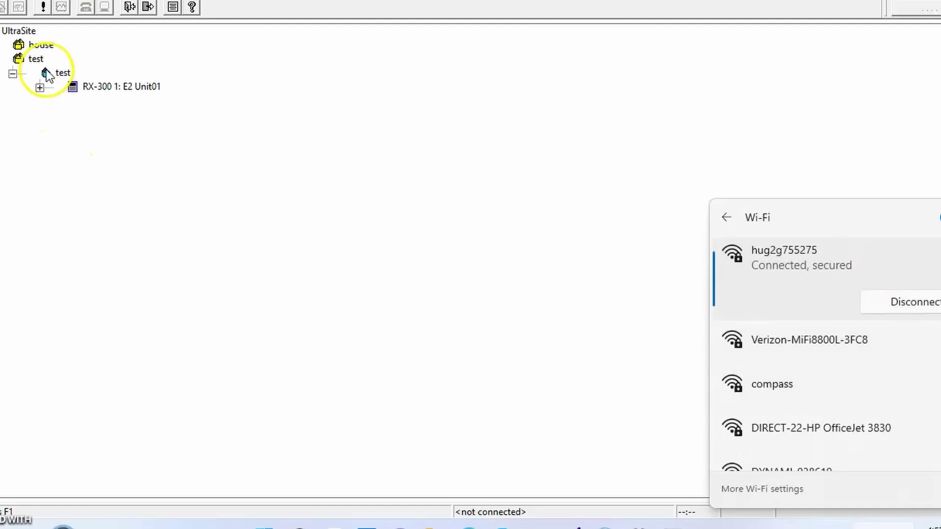
# Step: Reconnect to the test site over Wi-Fi and let Site Synchronization run
pyautogui.rightClick(46, 71)
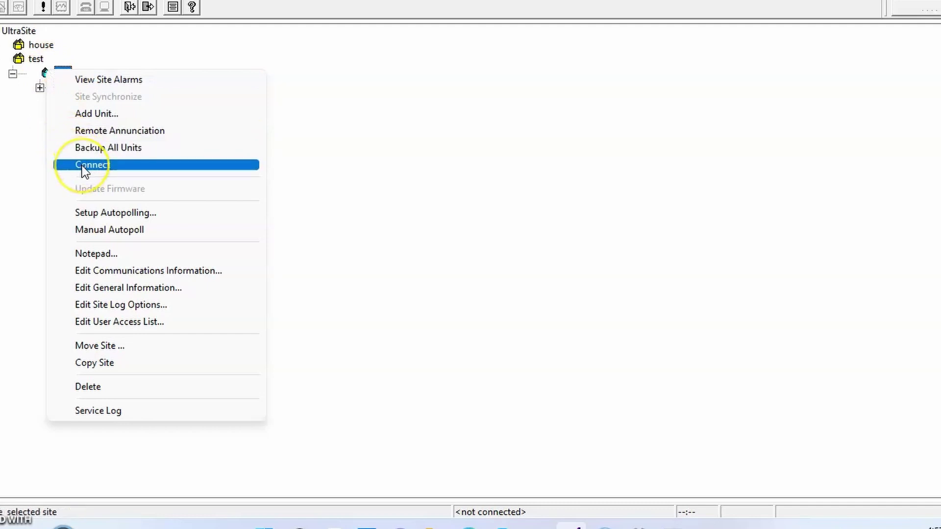
pyautogui.click(81, 166)
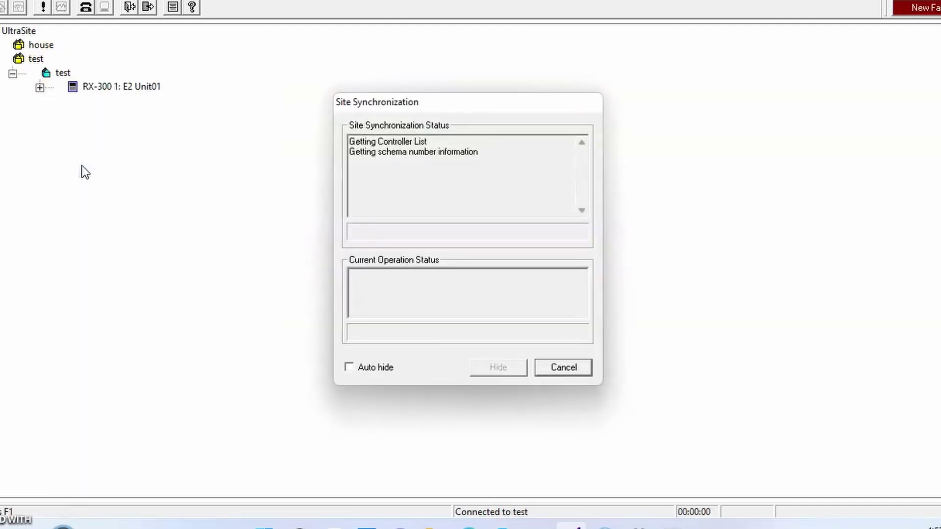